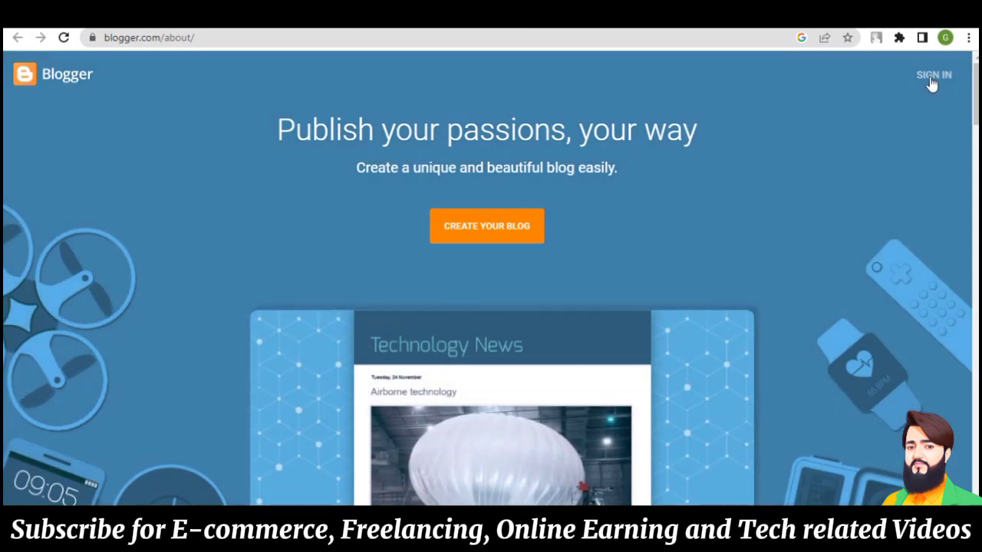
Step: Sign in and start creating a new blog with the title "Daily News"
click(931, 81)
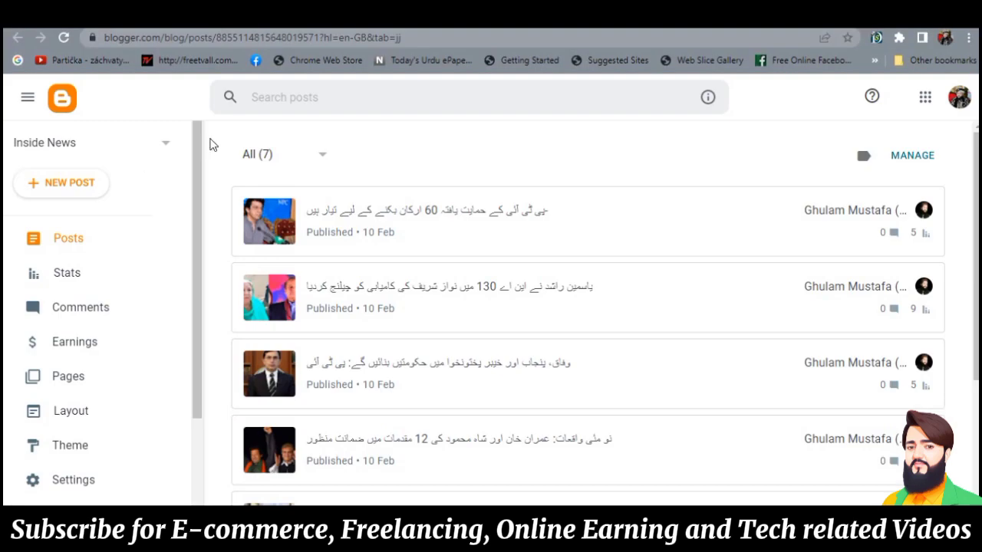
drag(197, 153, 172, 363)
click(169, 149)
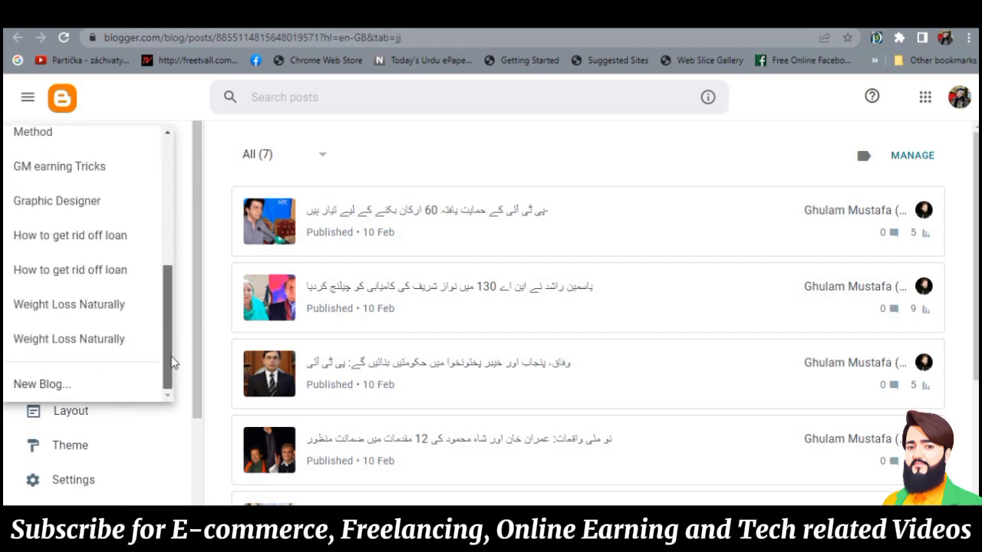
click(44, 383)
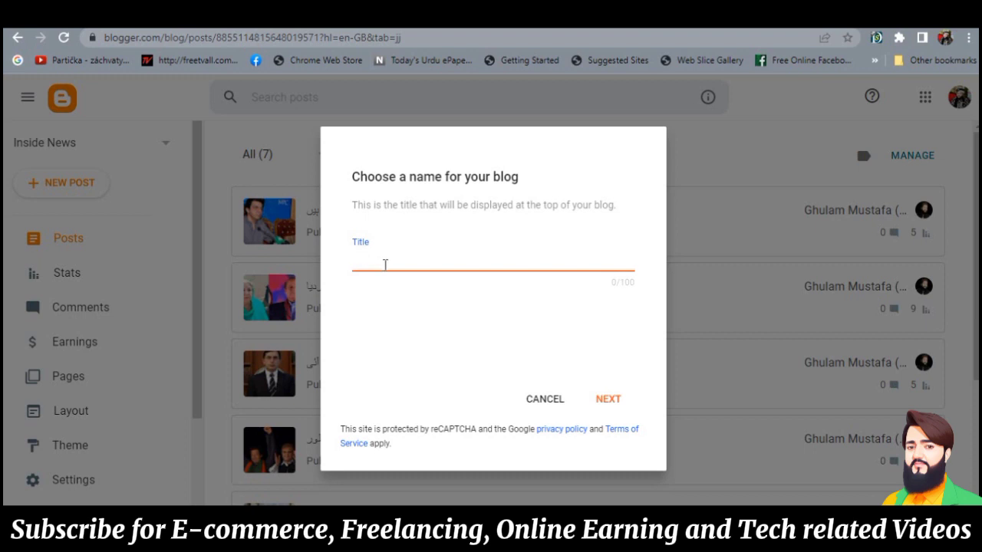
text(Daily News)
click(608, 402)
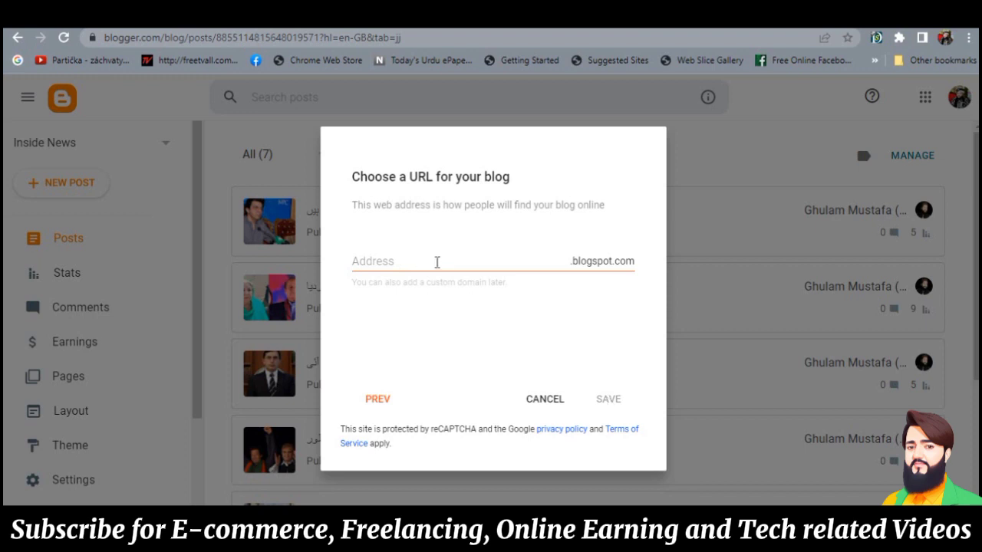
Step: Set the new blog's address to dailynews1930.blogspot.com and save the blog
click(433, 262)
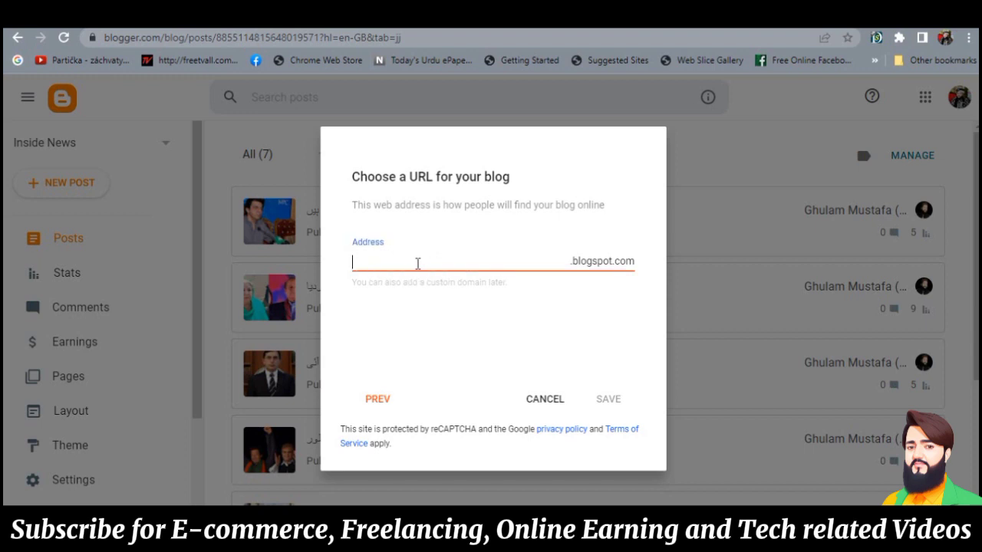
text(dailynews)
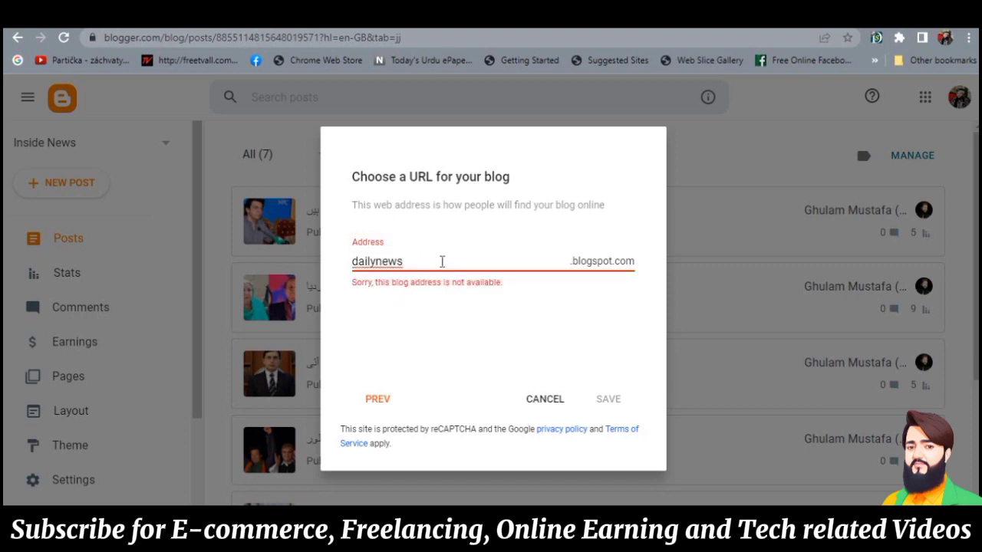
text(1930)
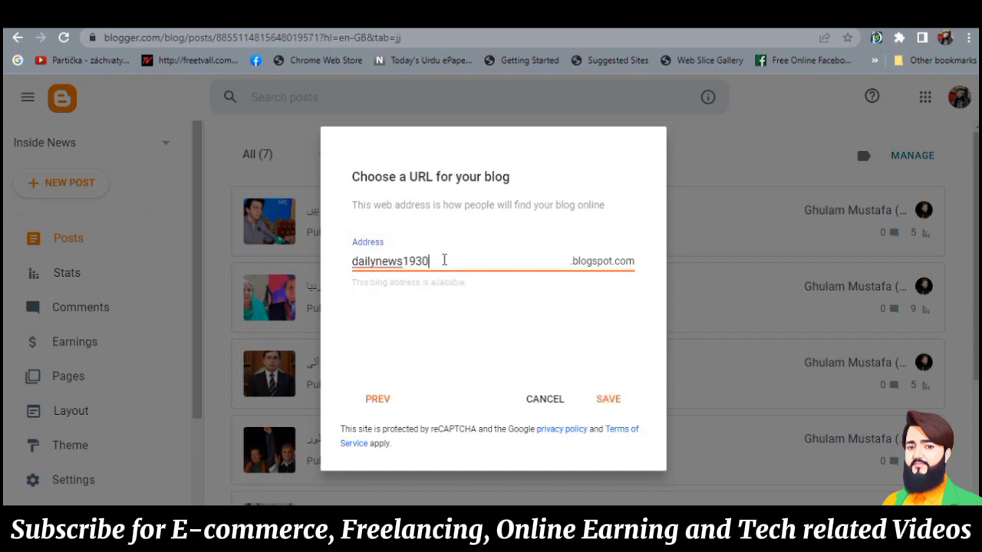
click(608, 403)
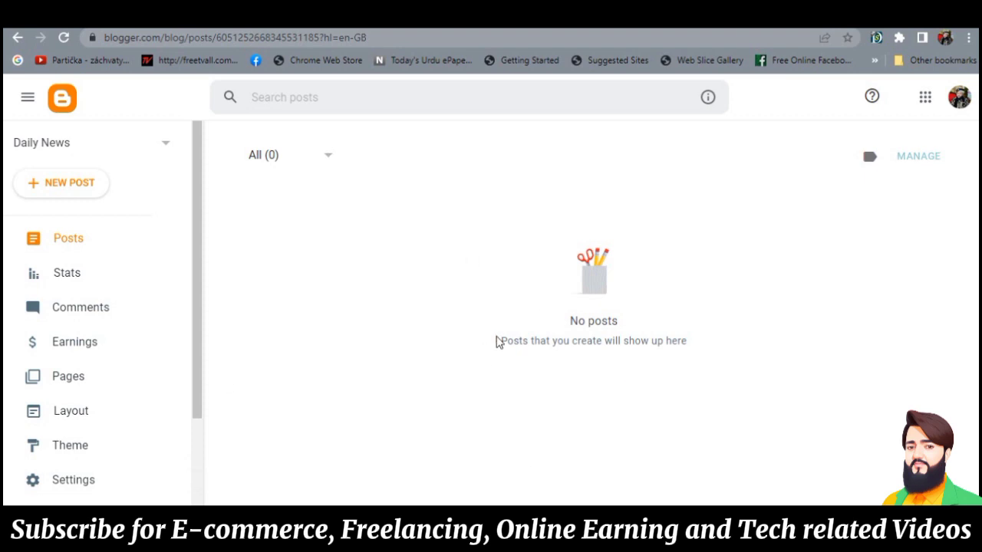
Step: Apply the Light variant of the Contempo theme to the Daily News blog
drag(195, 322, 196, 412)
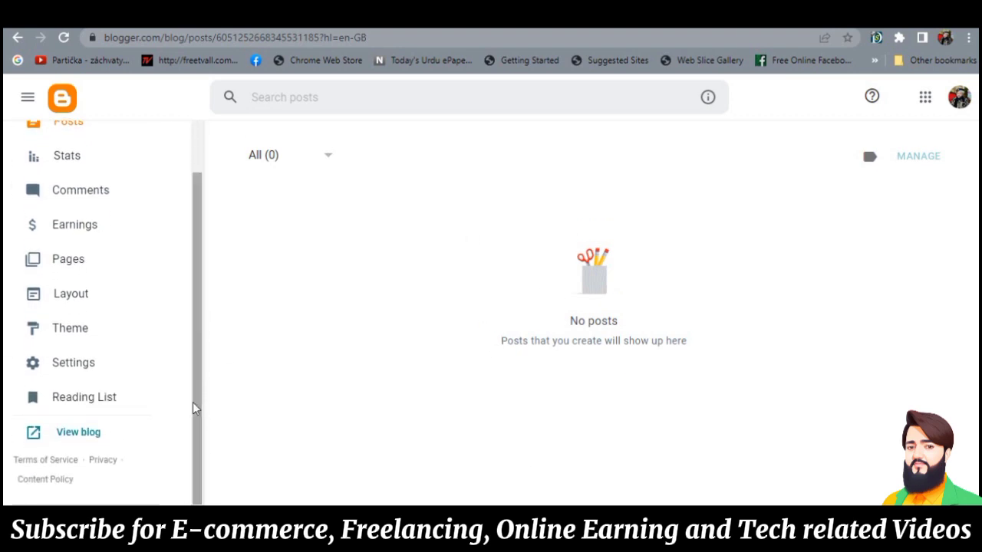
click(73, 331)
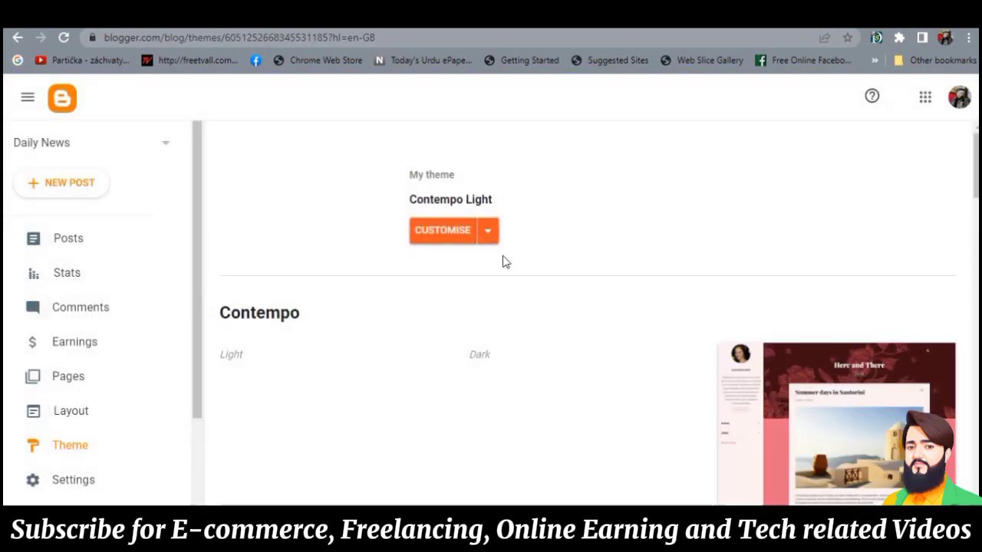
scroll(505, 262, down, 4)
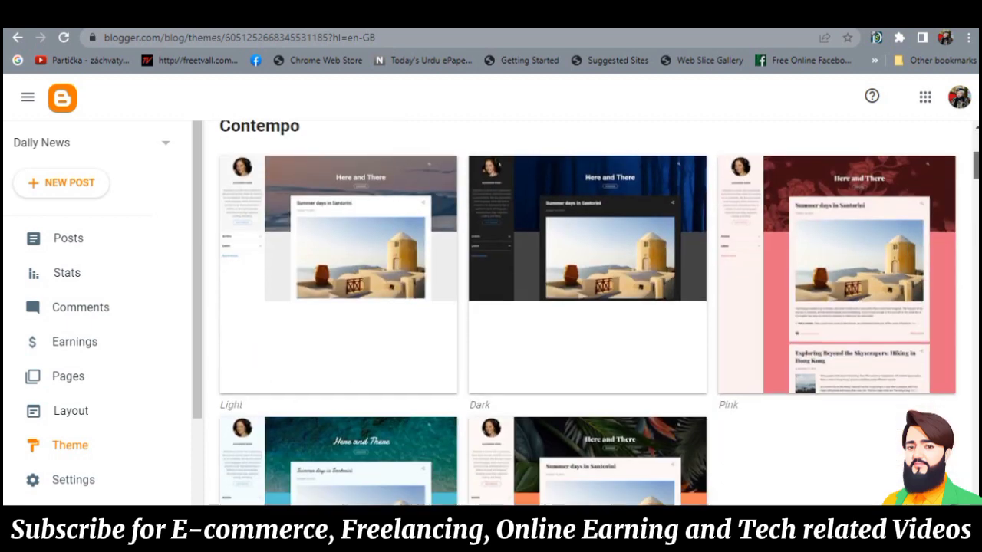
scroll(588, 313, down, 2)
scroll(587, 313, up, 3)
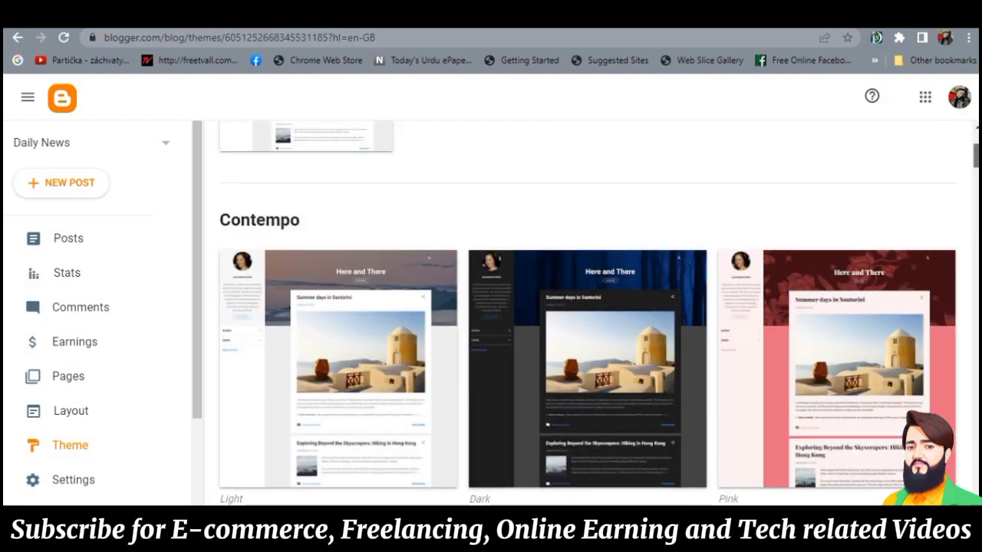
scroll(587, 322, down, 1)
scroll(588, 322, up, 1)
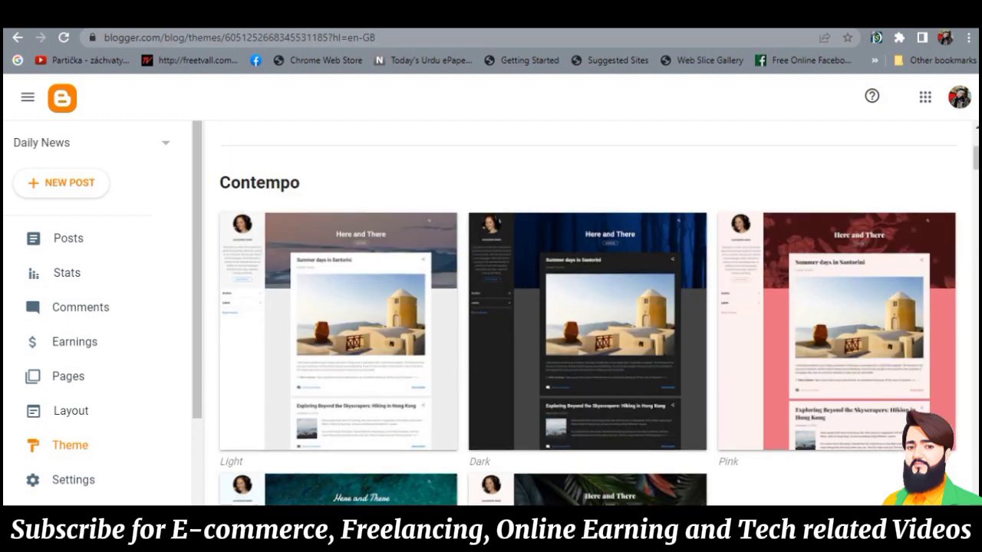
click(366, 316)
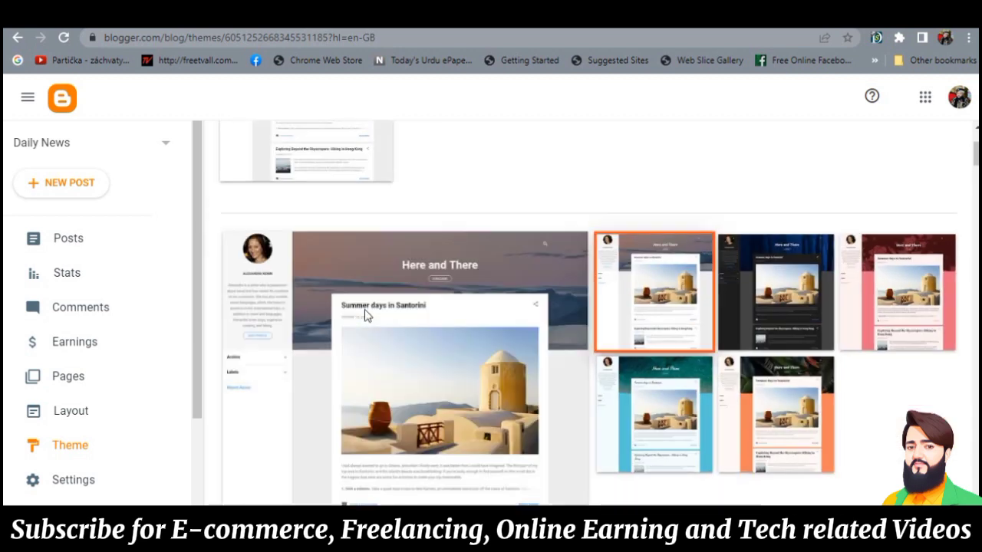
scroll(365, 317, down, 4)
click(396, 371)
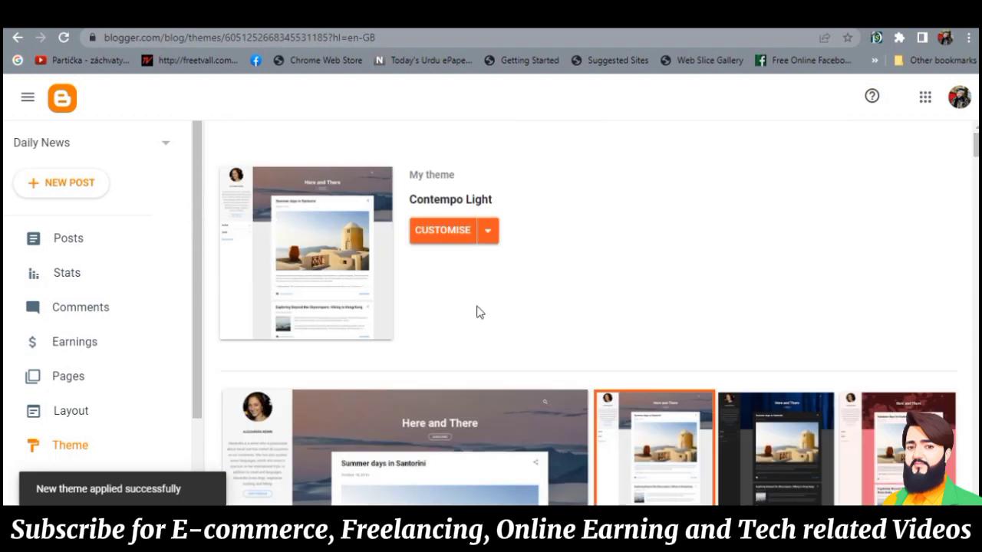
Step: Create a new post and paste the headline of the open BBC Urdu article into its body as plain text
click(81, 184)
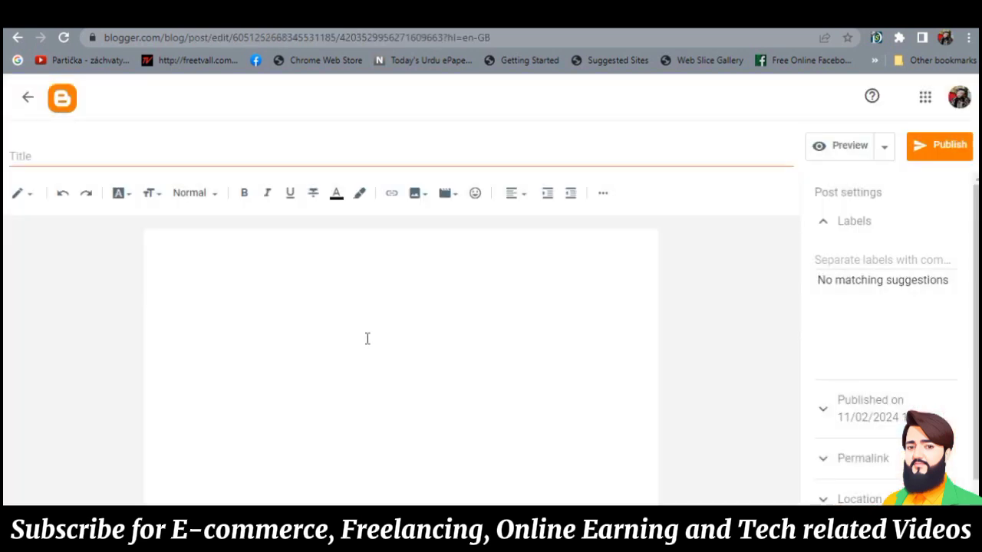
click(389, 333)
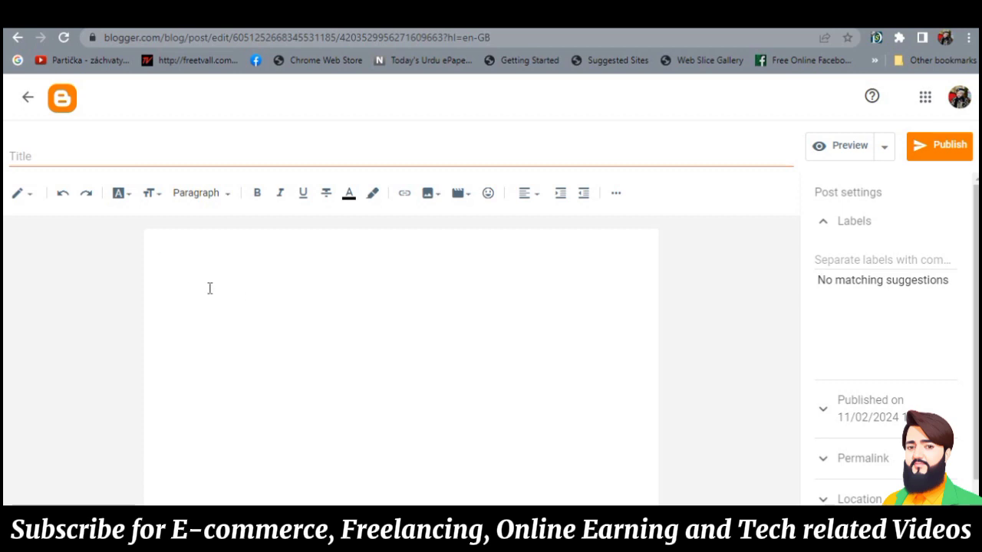
key(ctrl+Tab)
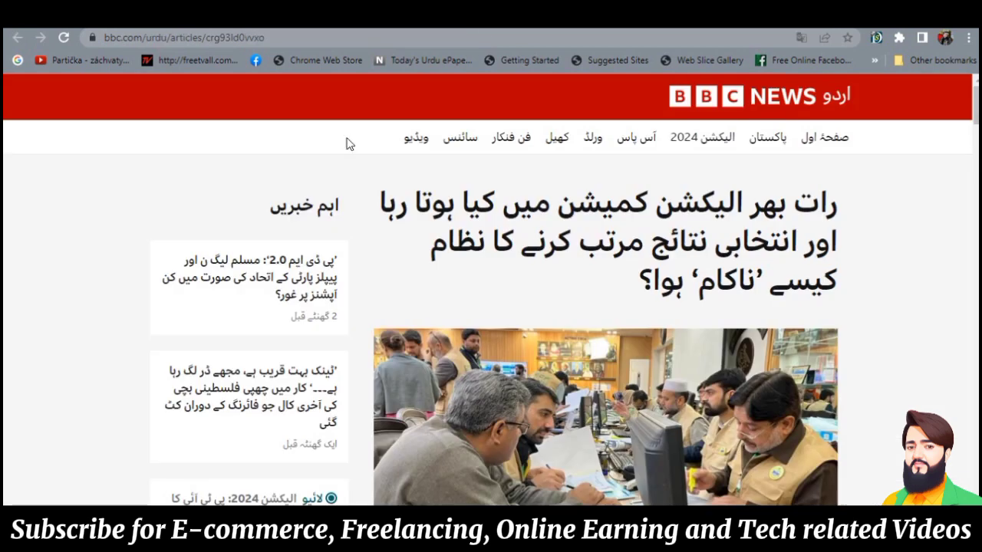
triple_click(687, 200)
key(ctrl+c)
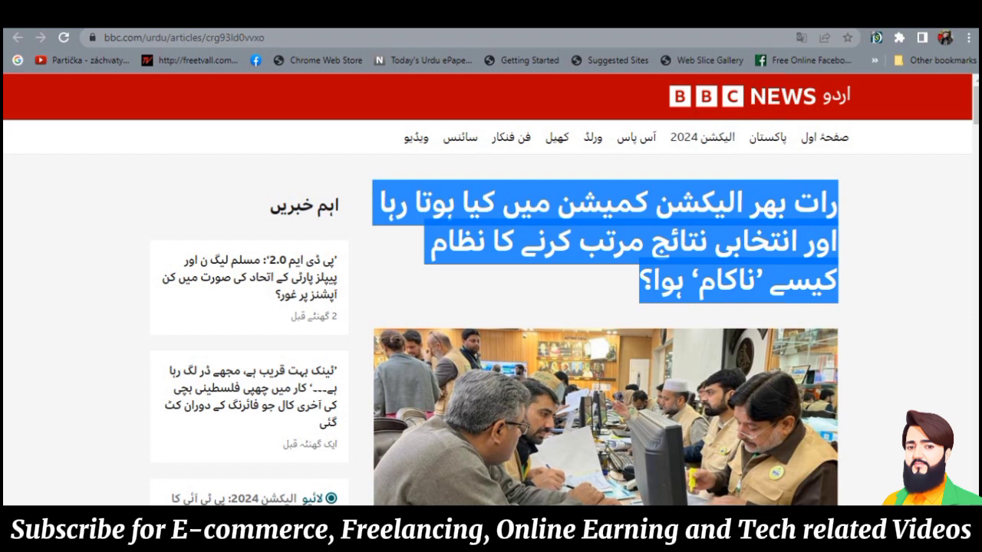
key(ctrl+Tab)
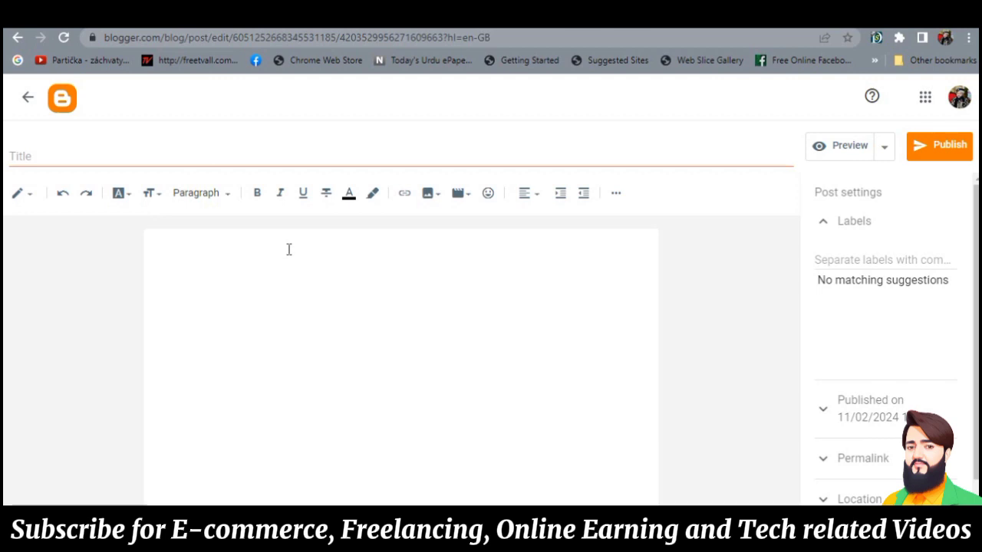
right_click(288, 250)
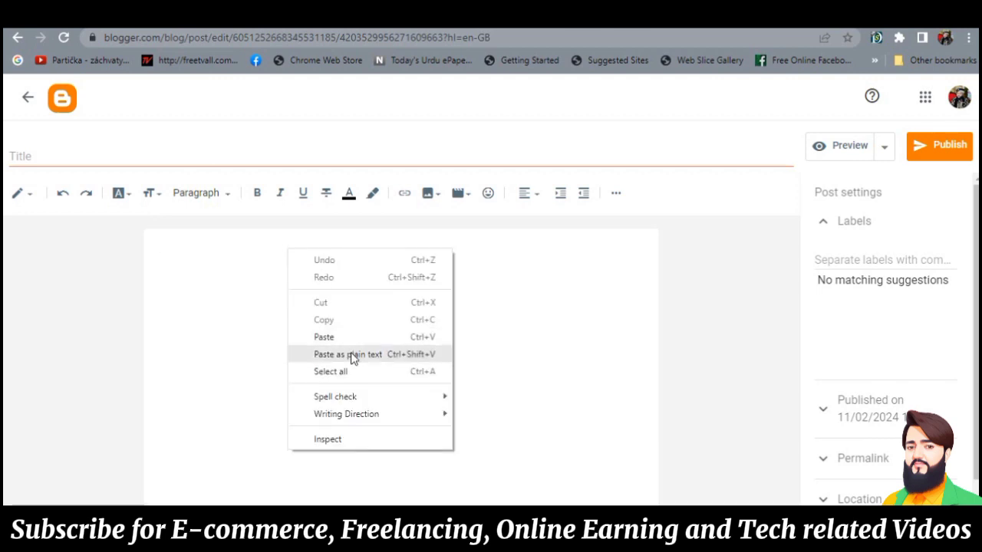
click(379, 355)
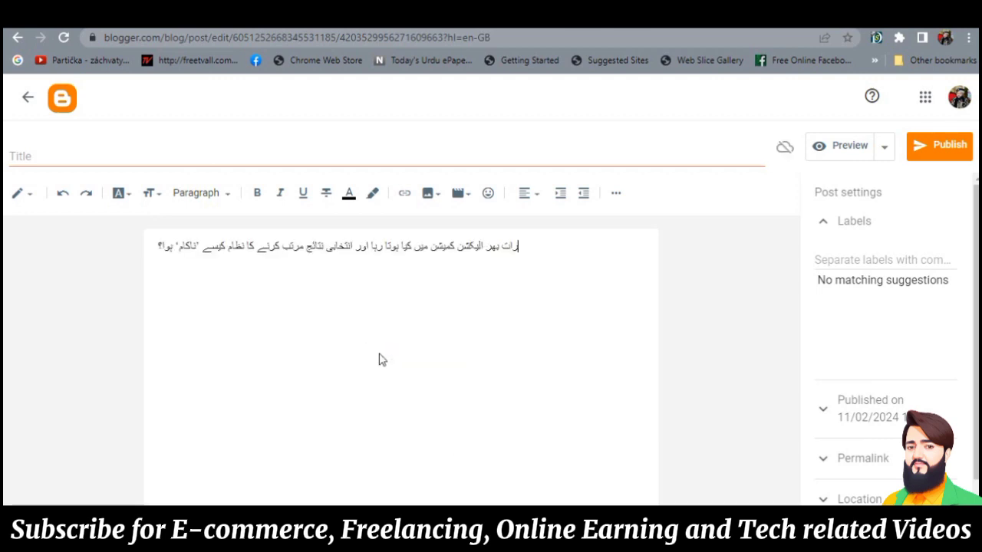
Step: Make the pasted headline in the post body bold and enlarge its font size
drag(524, 250, 140, 244)
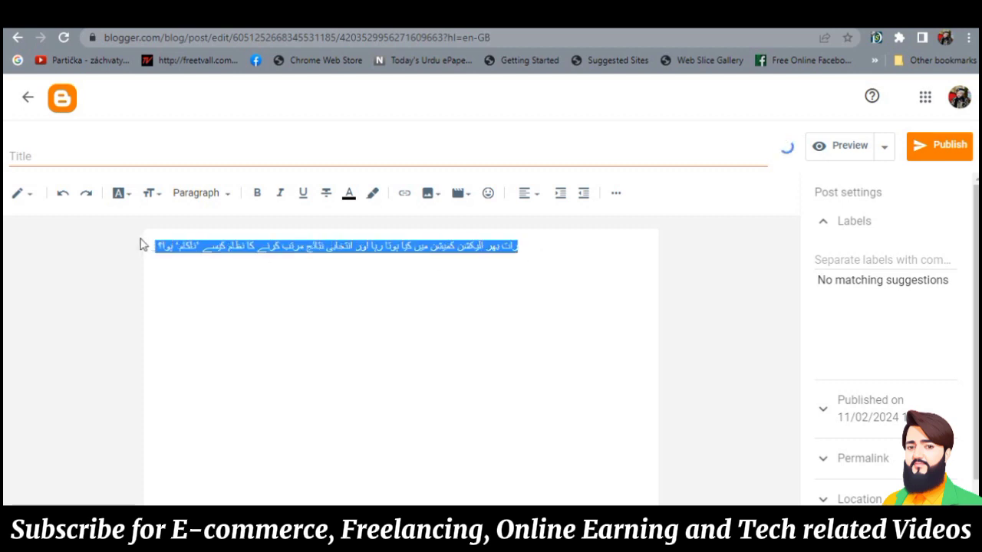
click(250, 201)
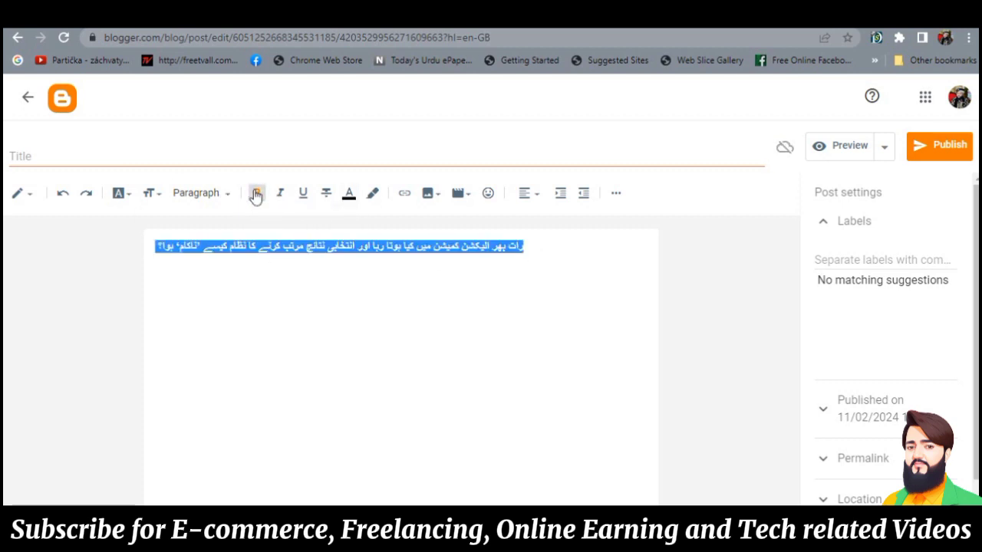
click(156, 196)
click(191, 376)
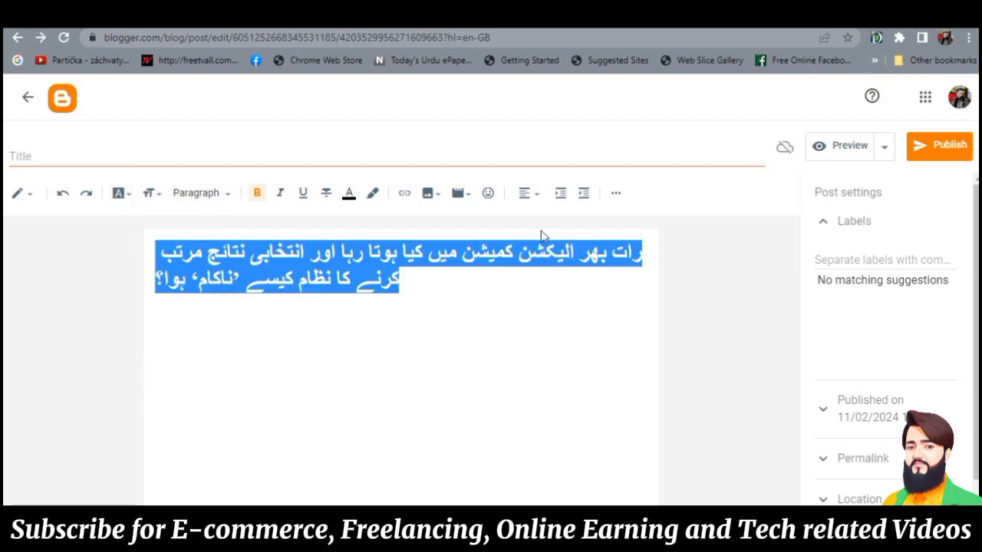
Step: Centre-align the headline in the post body and set its text colour to red
click(535, 198)
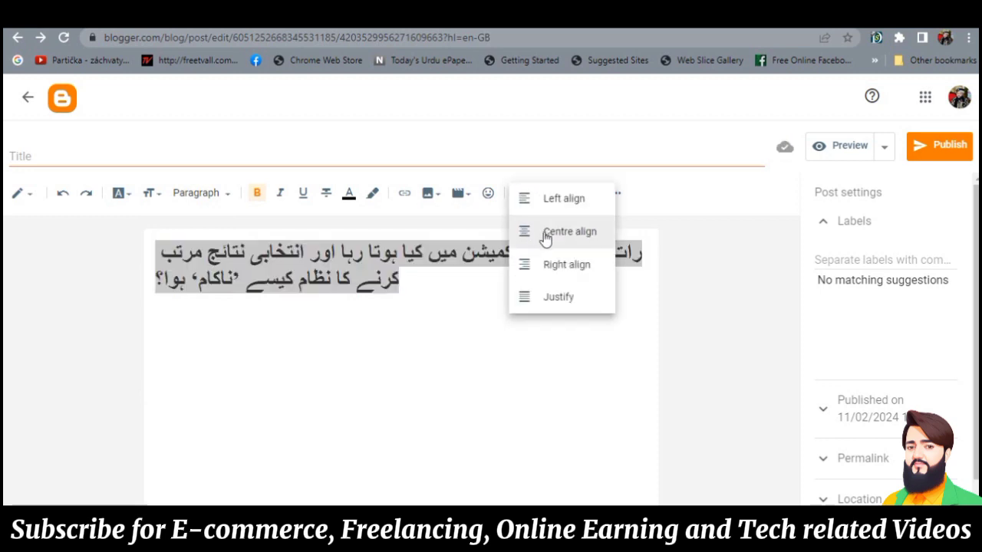
click(545, 233)
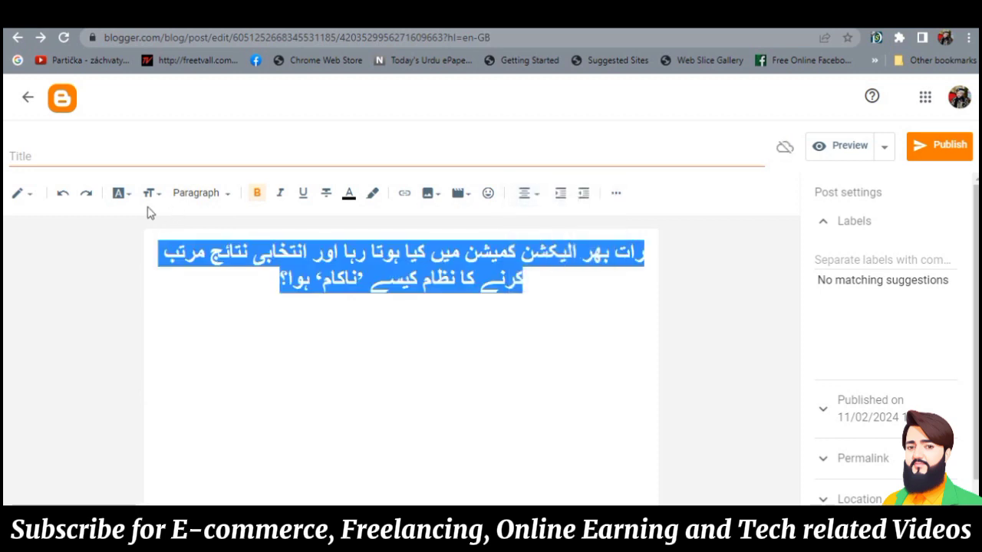
click(352, 197)
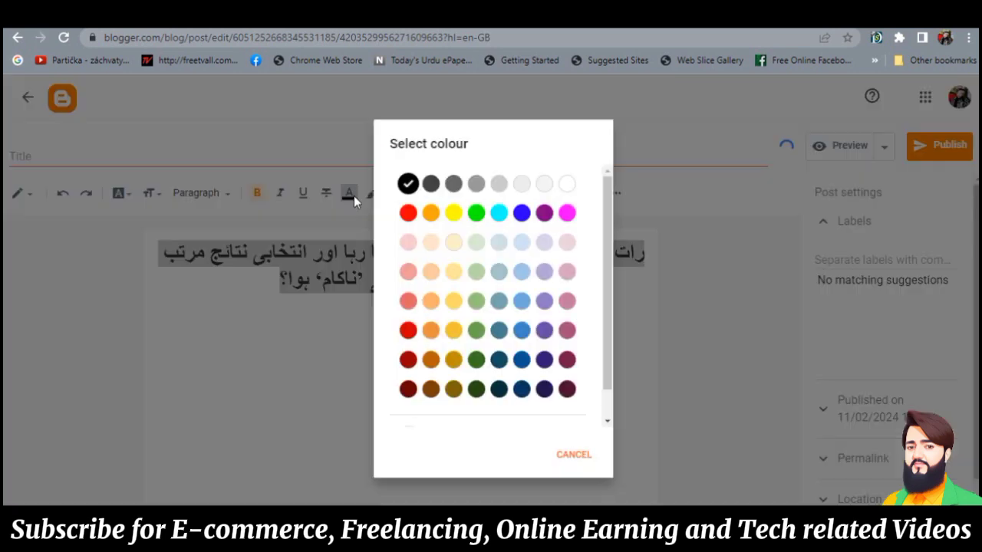
click(406, 212)
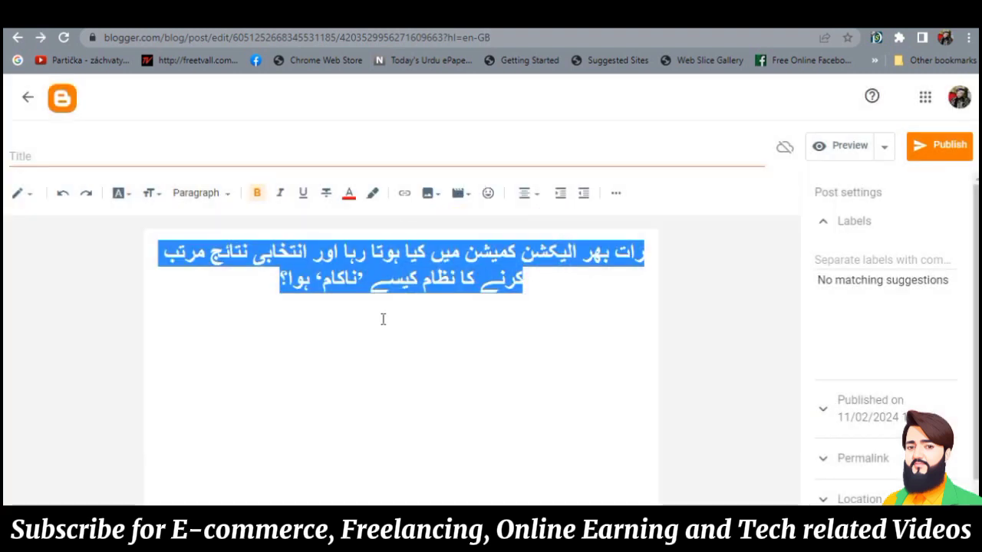
click(365, 313)
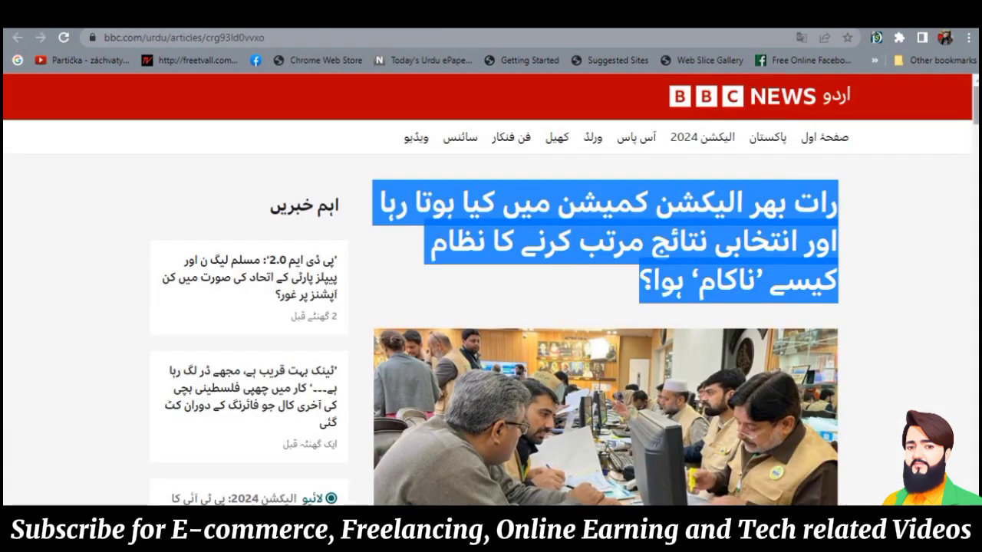
Step: Save the main photo of the BBC Urdu article as a JPG file on the Desktop
scroll(690, 306, down, 3)
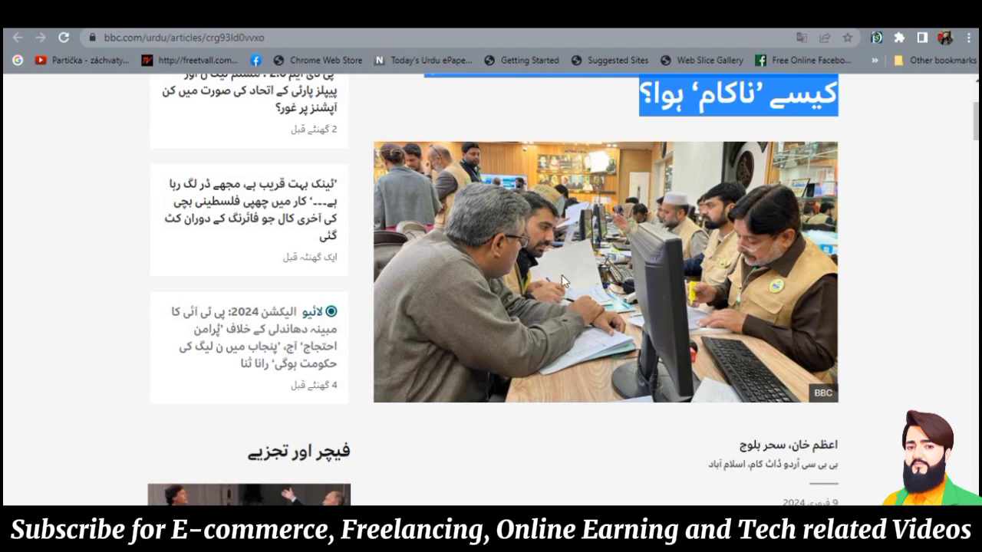
right_click(556, 231)
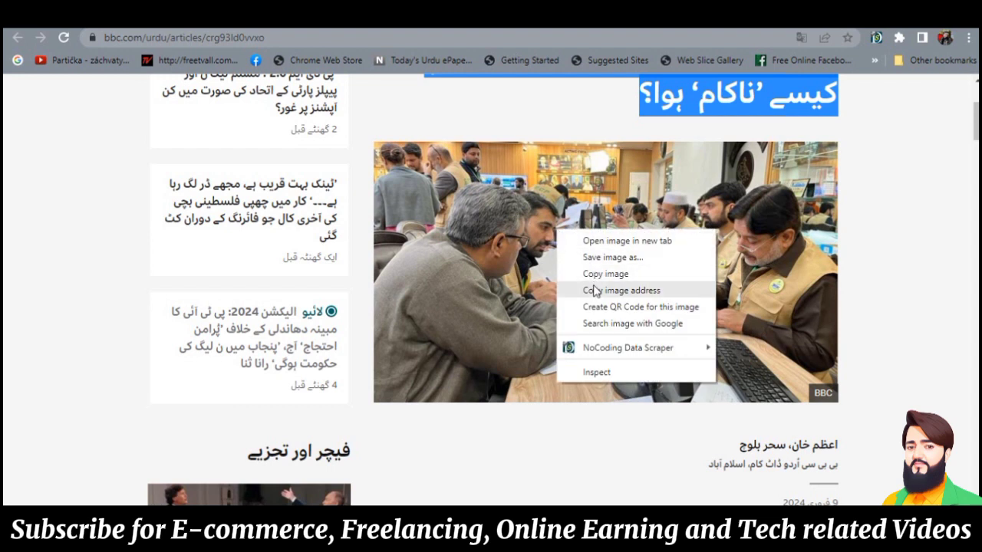
click(620, 259)
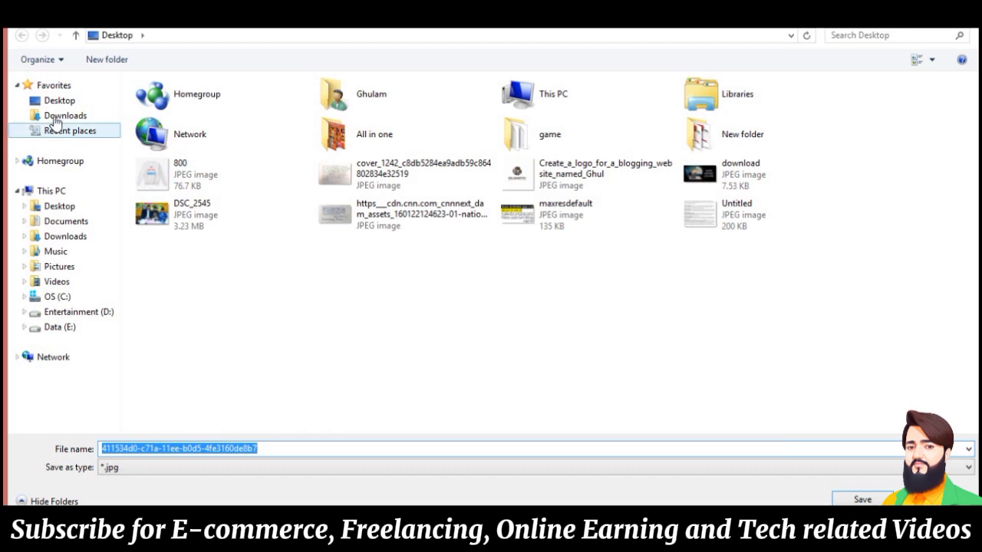
click(58, 103)
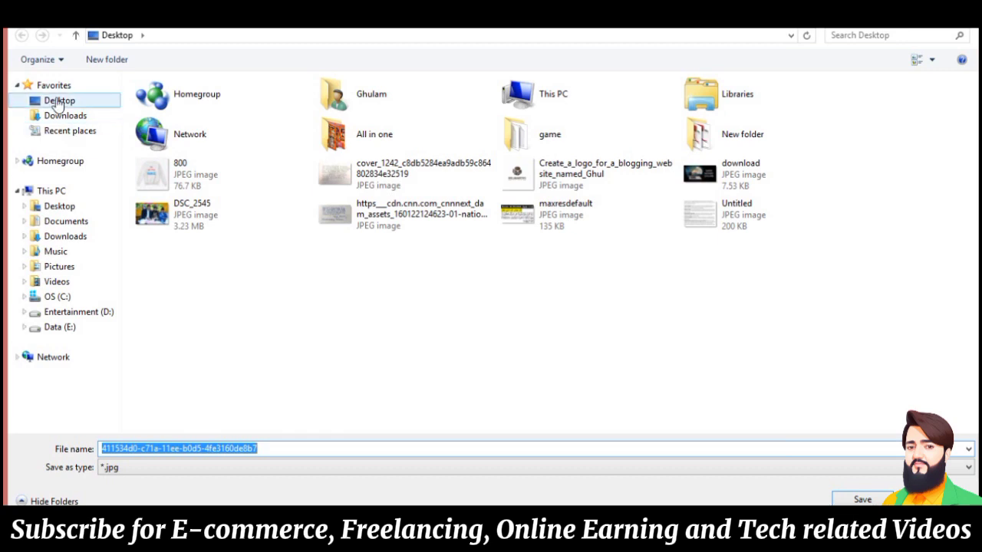
click(863, 500)
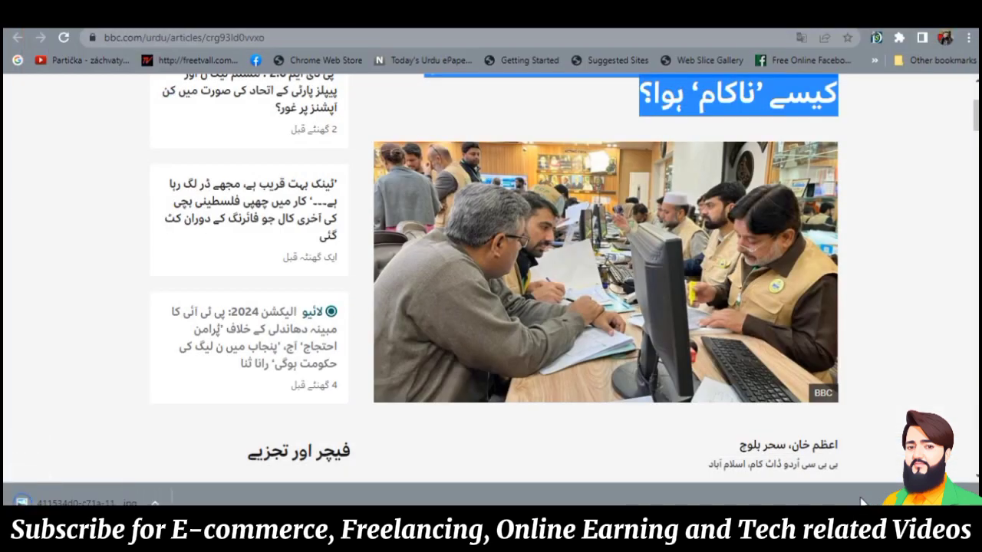
Step: Copy the first four body paragraphs of the BBC Urdu article and switch to the Blogger post
scroll(491, 292, down, 5)
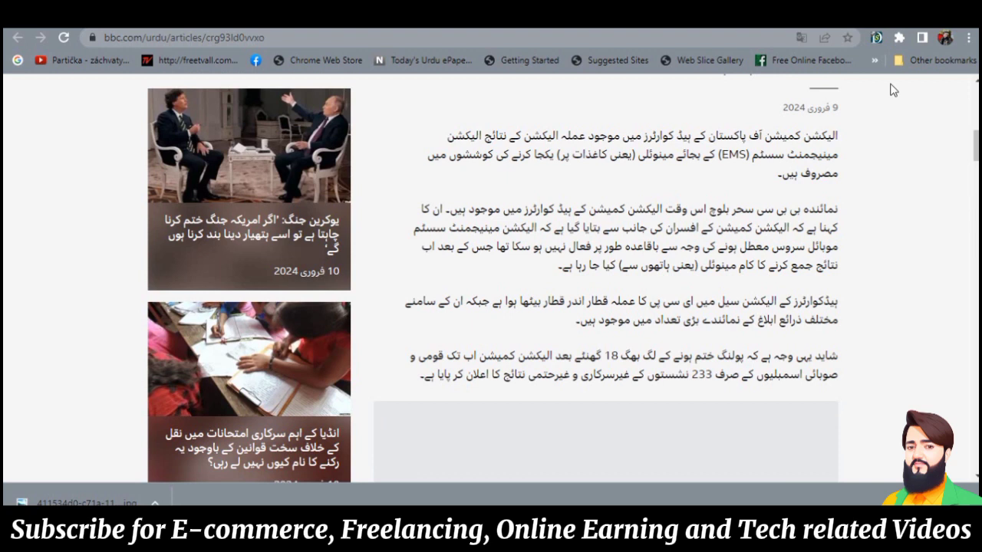
drag(839, 132, 418, 393)
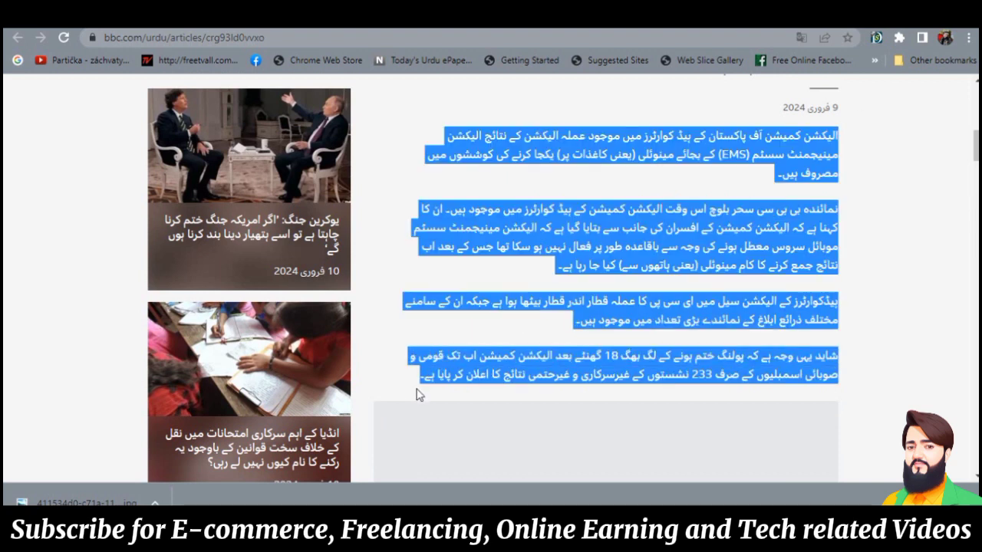
key(ctrl+Tab)
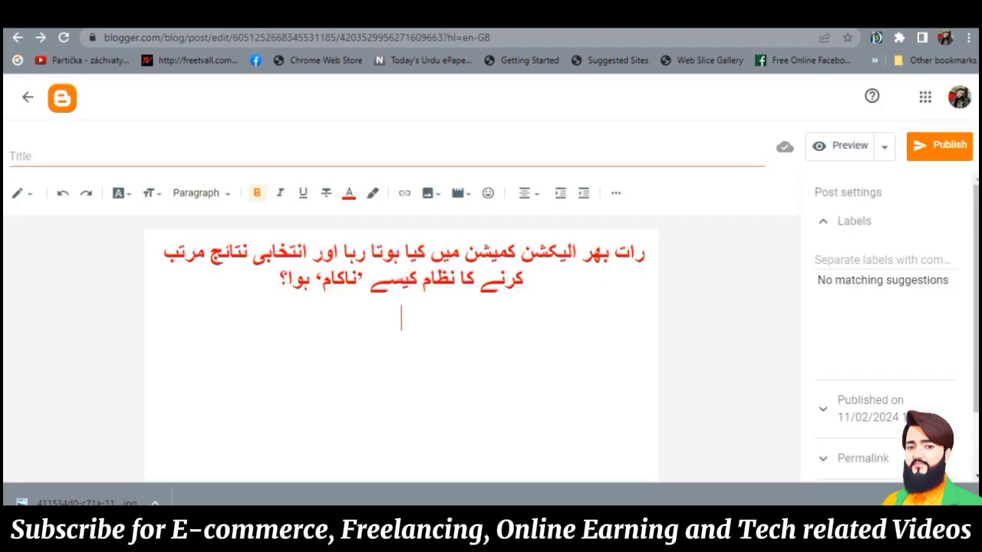
Step: Set the font size to Normal and the text colour to black for the empty line below the headline
click(387, 352)
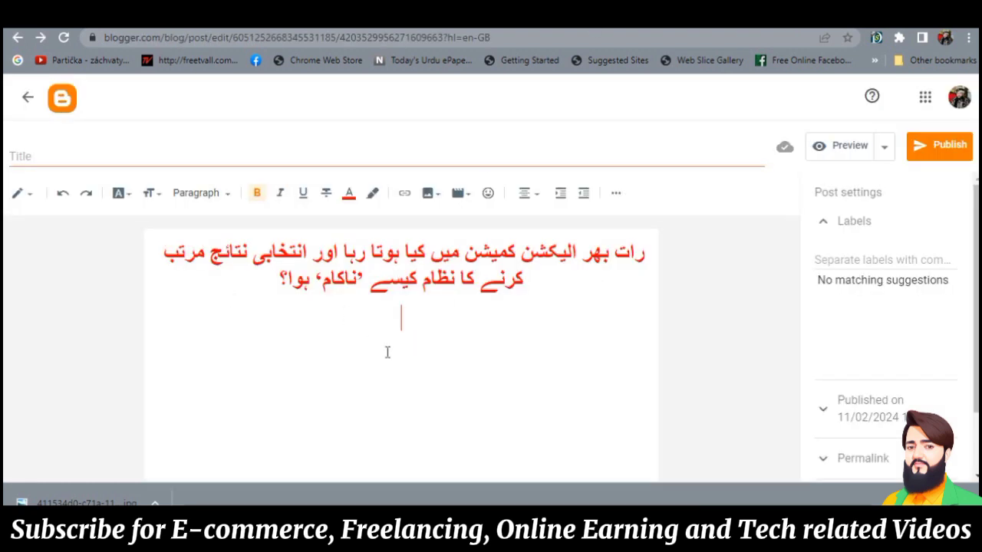
click(148, 192)
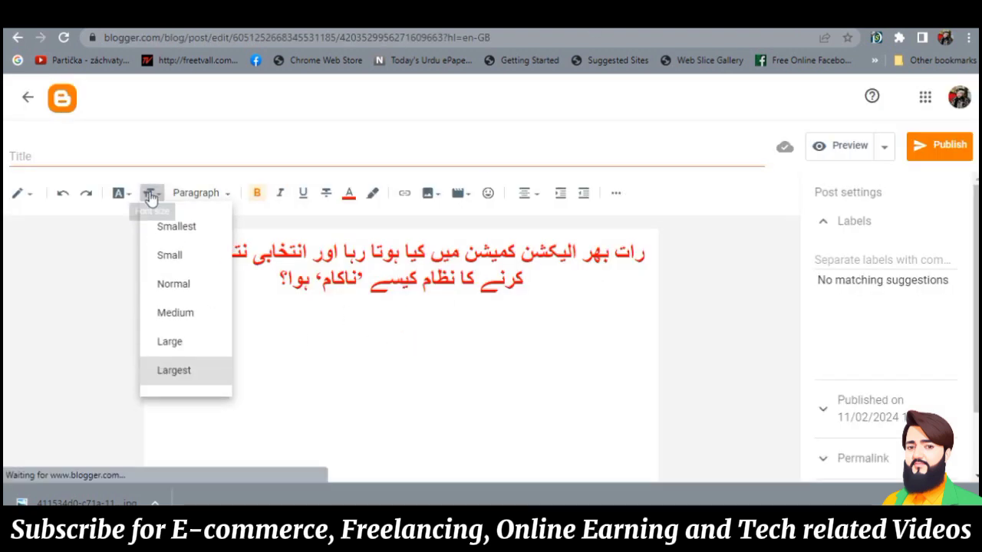
click(176, 293)
click(349, 193)
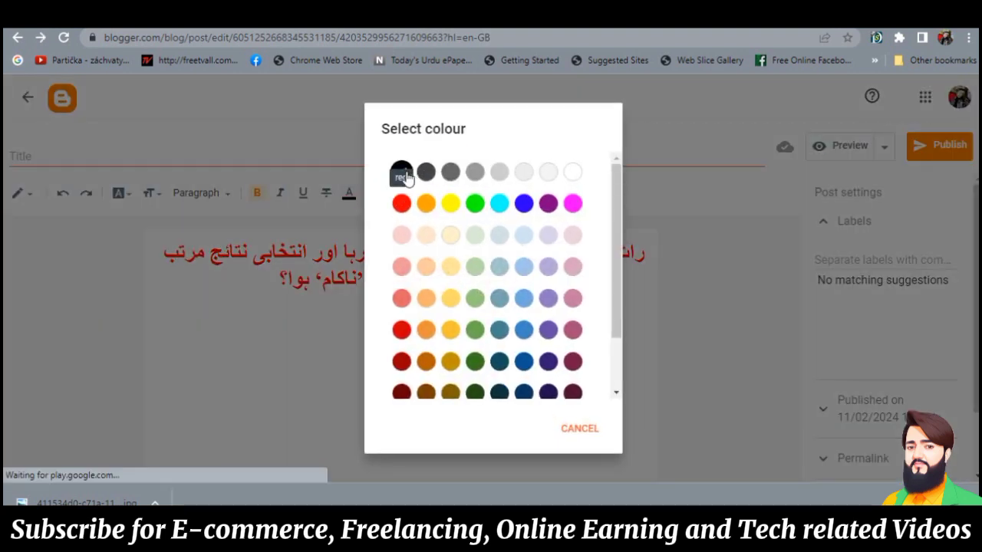
click(401, 203)
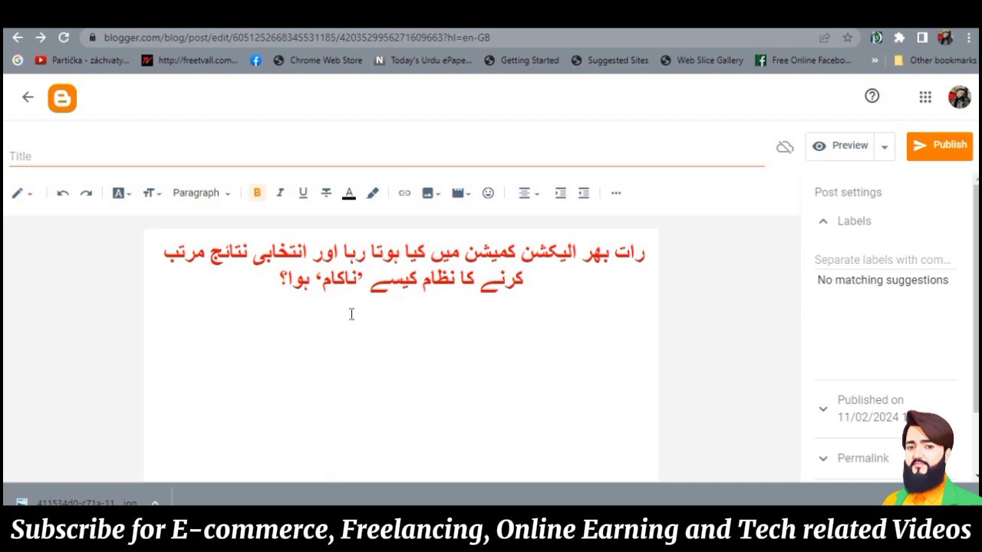
Step: Paste the copied article paragraphs below the headline as plain text
right_click(397, 315)
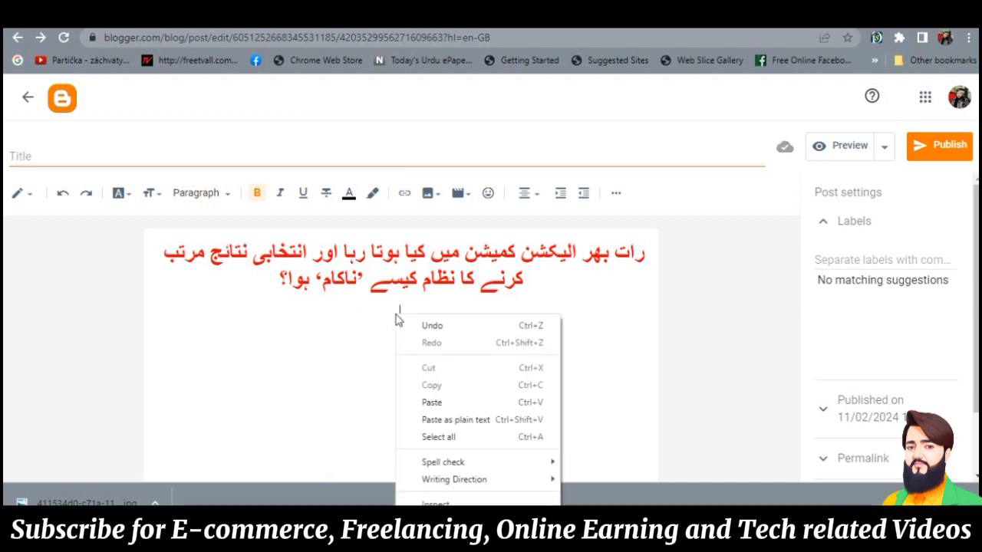
click(463, 425)
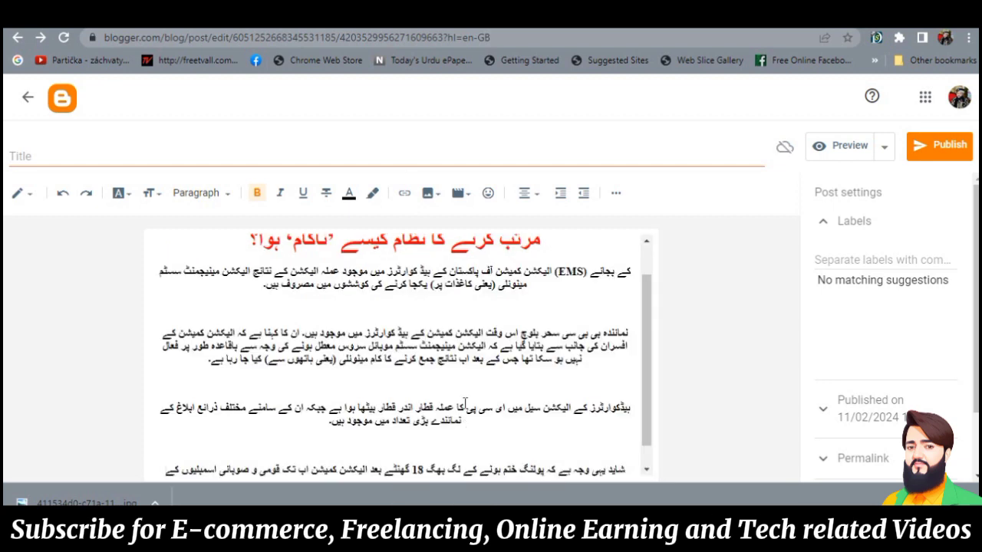
scroll(643, 327, down, 1)
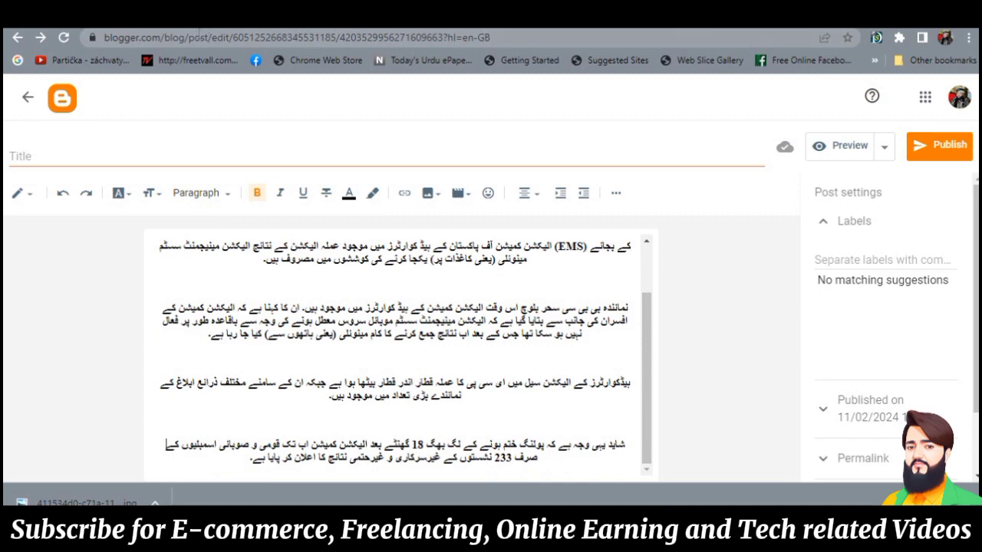
Step: Copy the BBC Urdu article's next block of paragraphs, down to the General Election Results 2024 photo
click(230, 17)
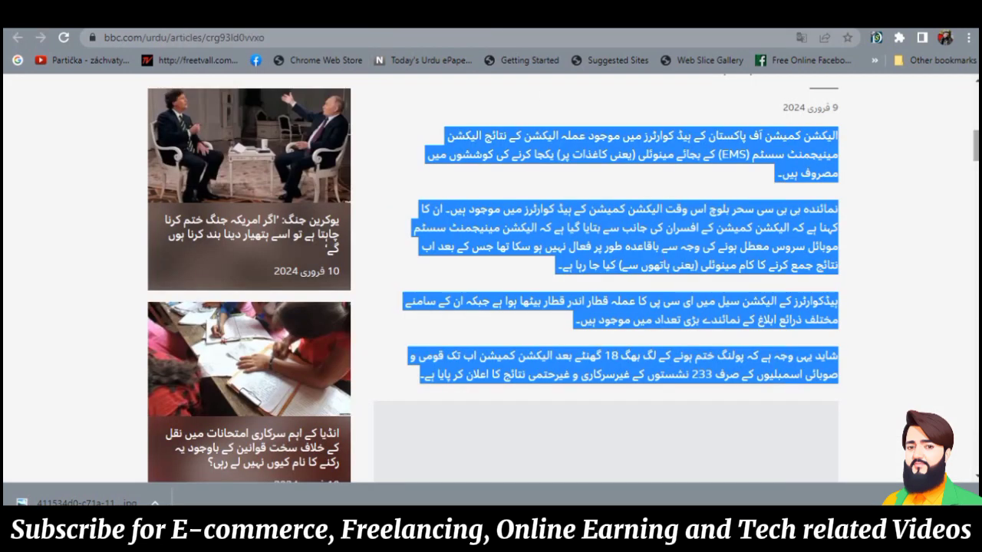
scroll(491, 277, down, 5)
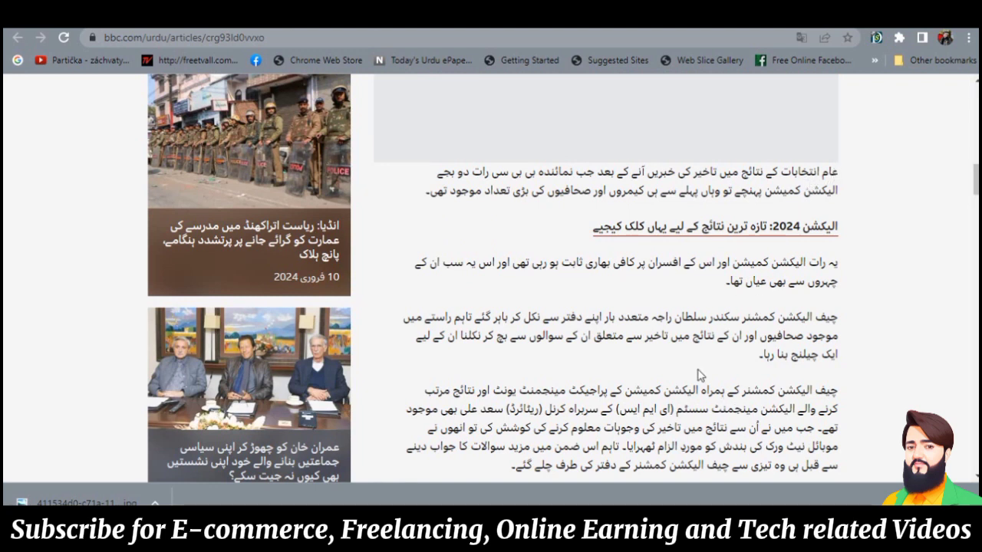
scroll(632, 351, down, 4)
drag(848, 160, 769, 260)
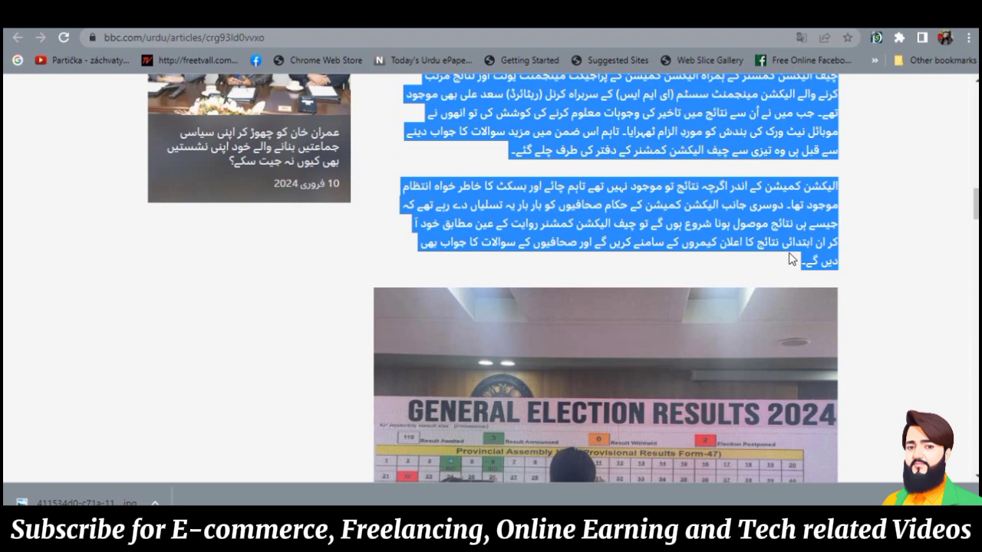
right_click(658, 195)
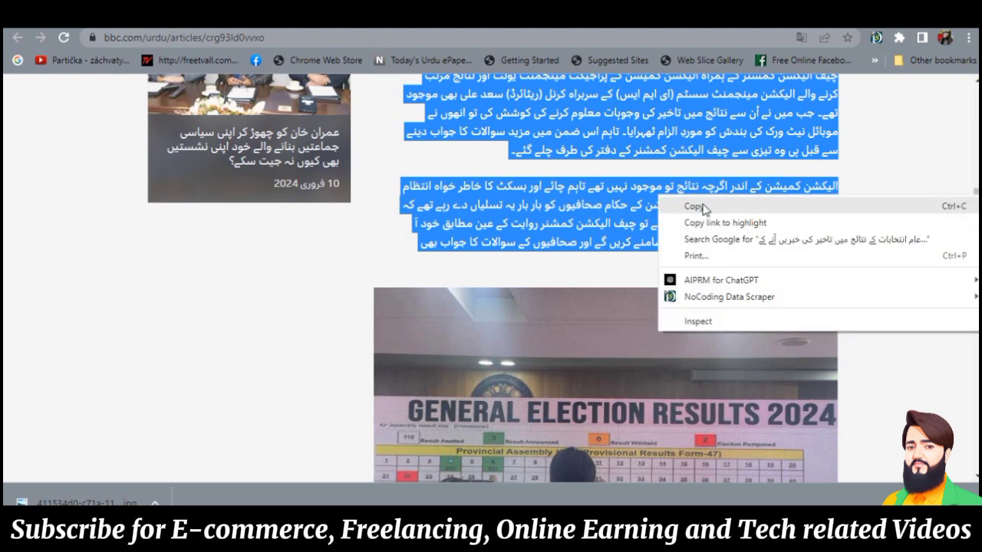
click(704, 207)
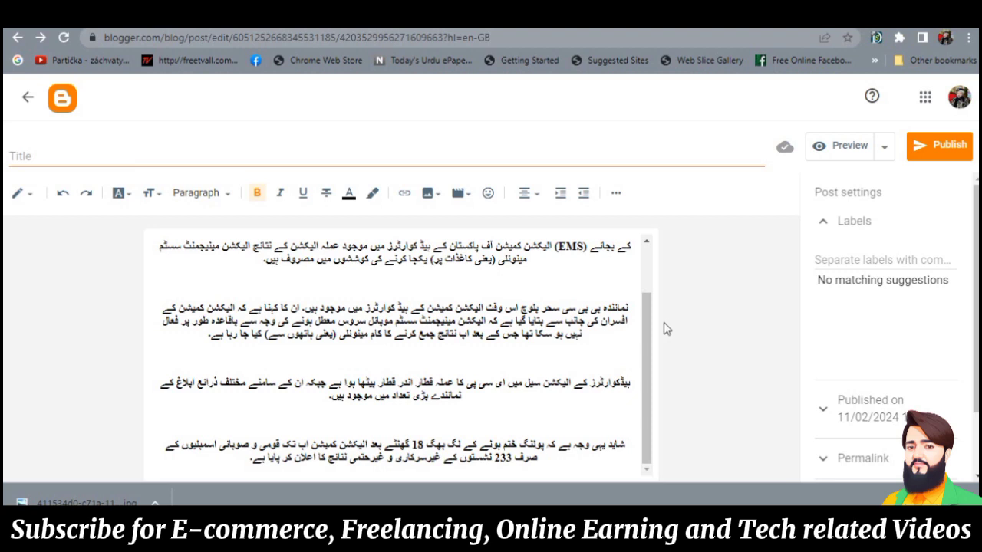
Step: Paste the second block of article paragraphs as plain text on a new line at the end of the post
click(531, 463)
key(Return)
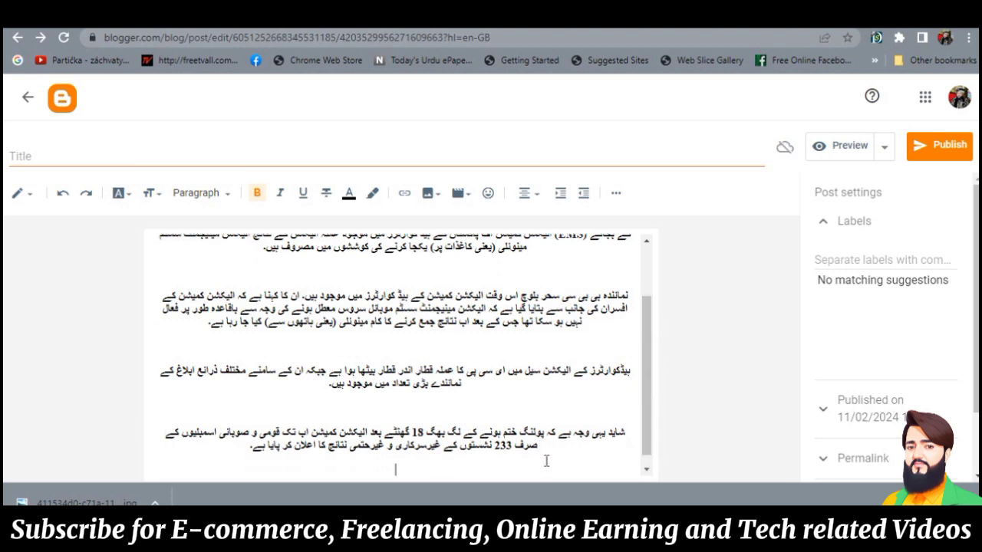
right_click(393, 469)
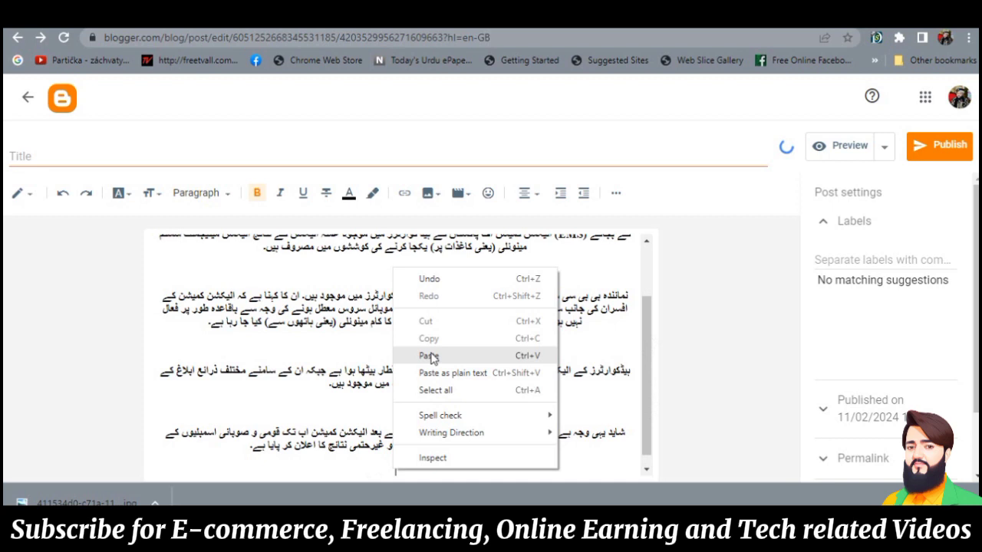
click(440, 375)
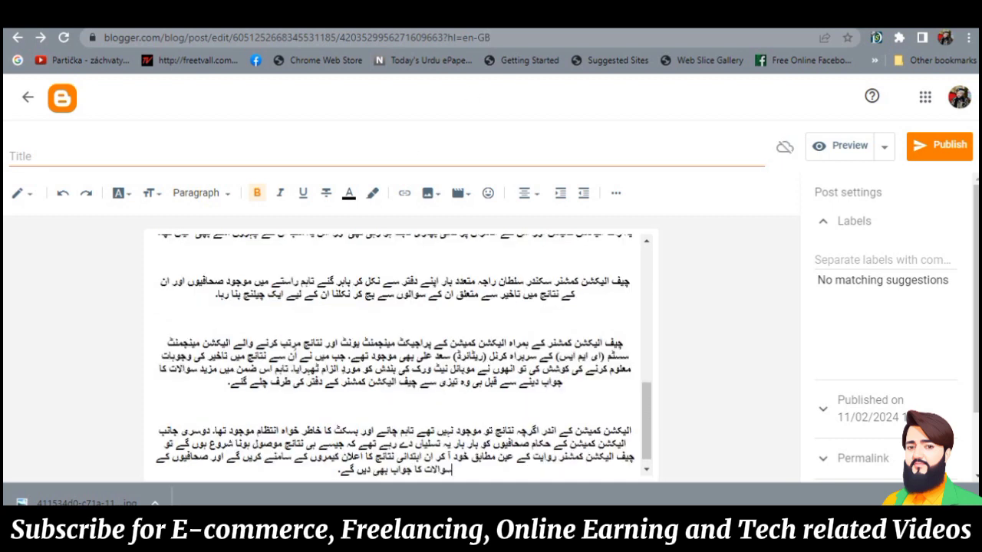
Step: Save the article's General Election Results 2024 photo as a JPG file on the Desktop
key(ctrl+Tab)
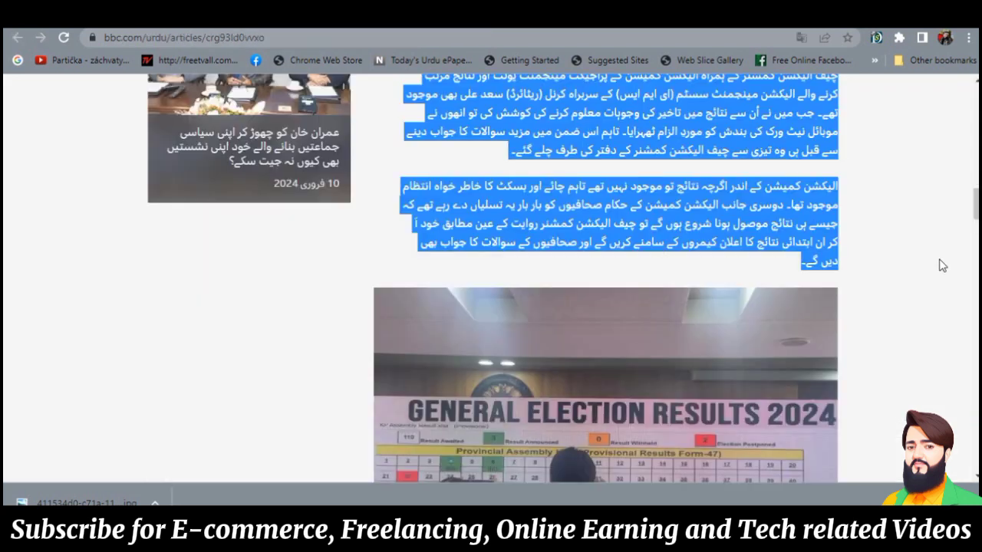
scroll(717, 252, down, 3)
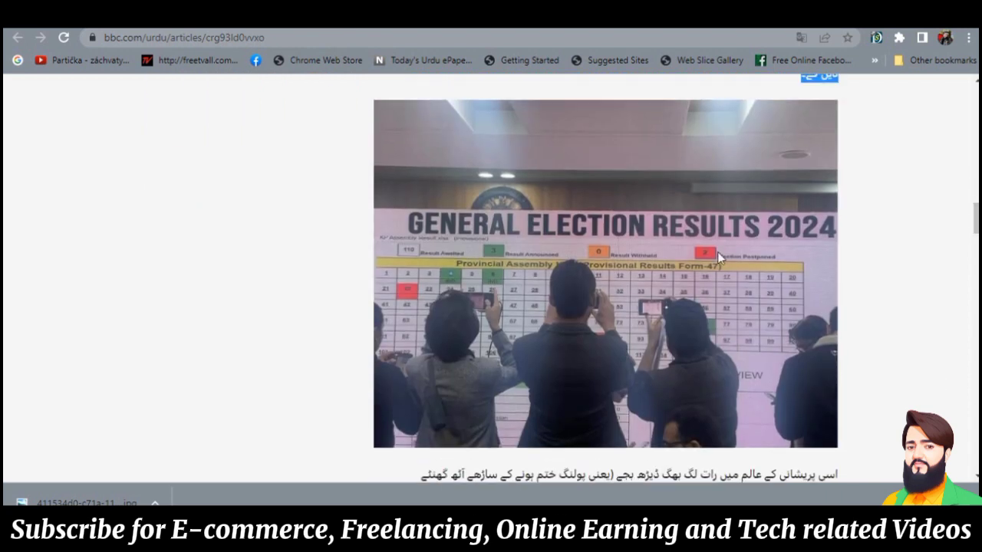
right_click(584, 243)
click(624, 267)
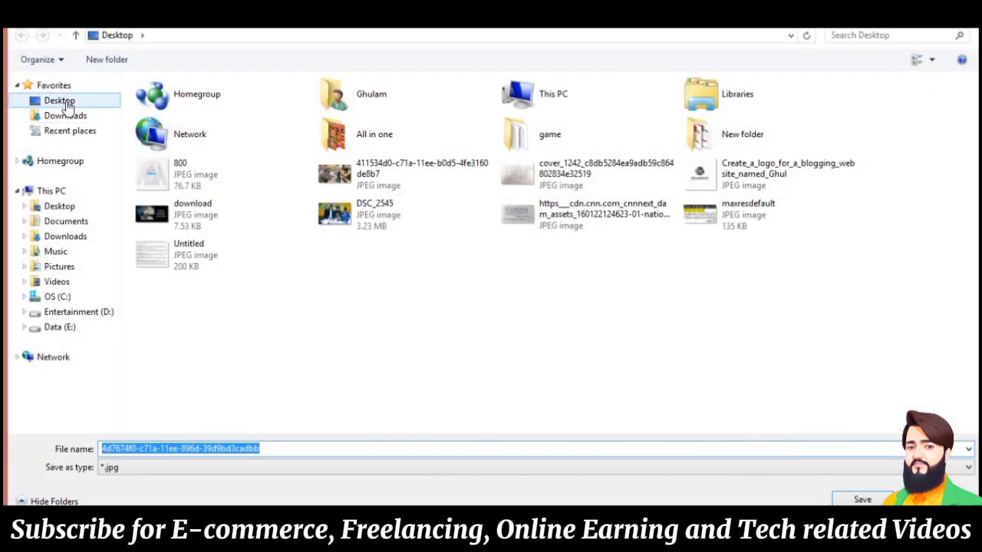
click(61, 103)
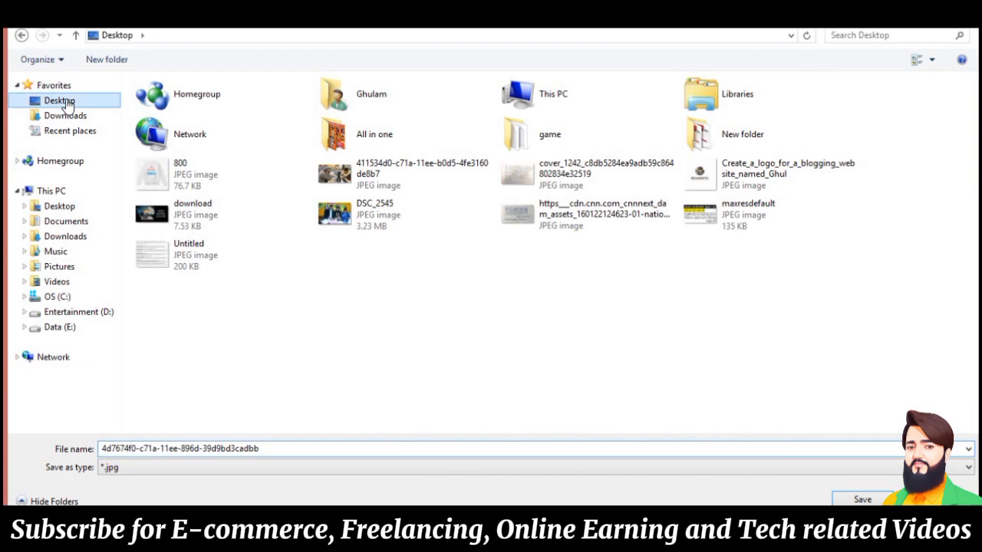
click(862, 499)
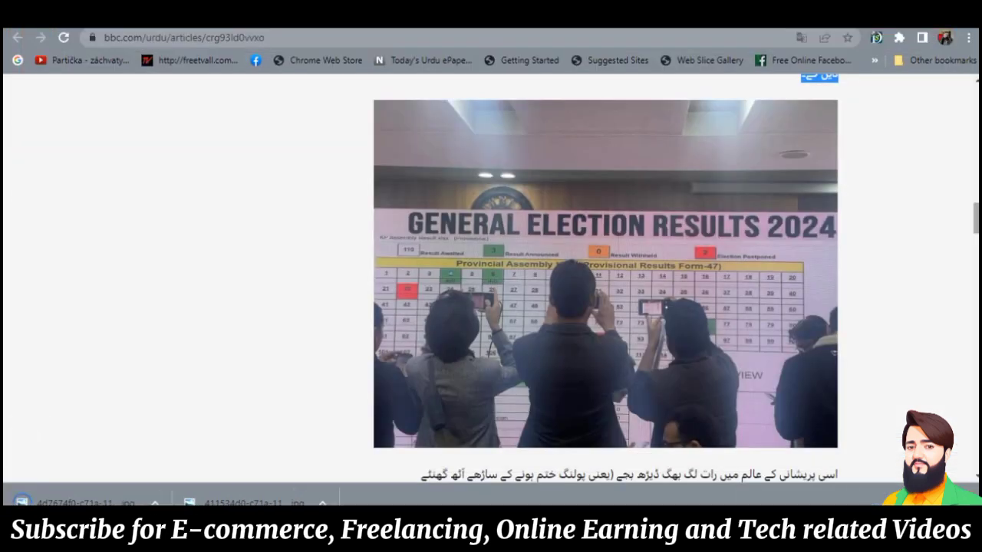
Step: Look through the rest of the BBC Urdu article for more text and photos to use in the post
scroll(491, 292, down, 7)
scroll(606, 291, down, 10)
scroll(605, 284, down, 15)
scroll(606, 284, up, 15)
scroll(606, 284, up, 6)
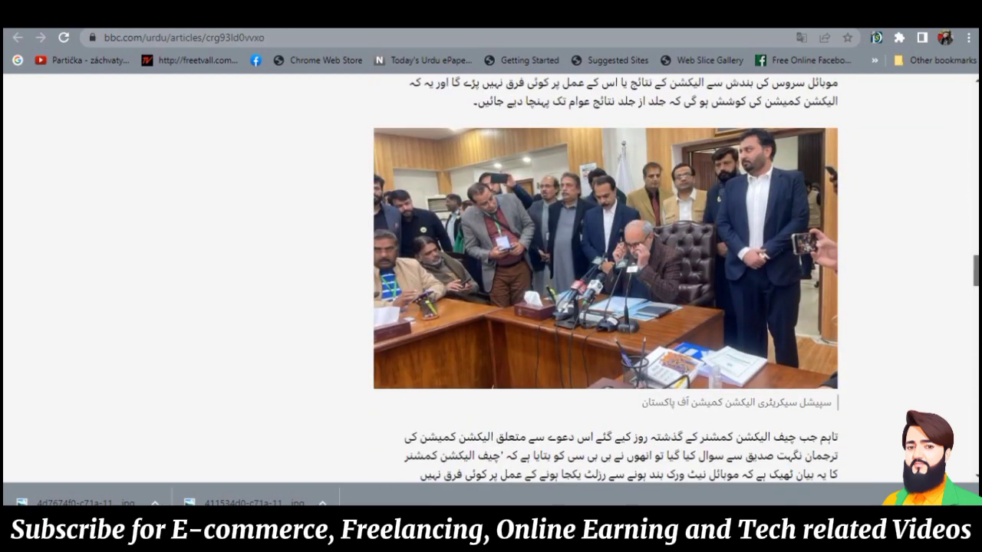
scroll(605, 284, up, 5)
scroll(606, 283, down, 2)
scroll(606, 284, up, 2)
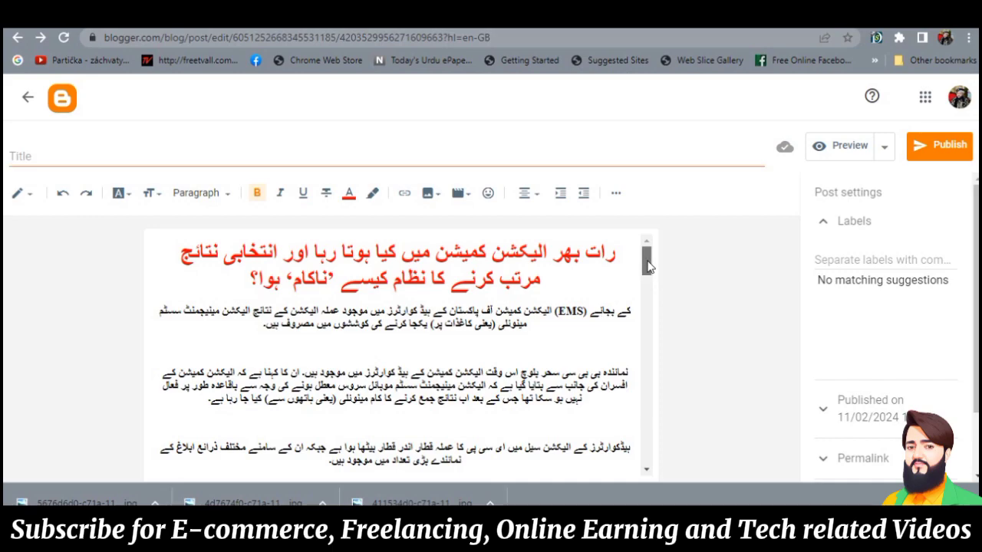
Step: Upload 411534d0-c71a-11ee-b0d5-4fe3160de8b7 from the Desktop onto a new line below the headline and enlarge the inserted photo
mouse_move(646, 264)
mouse_down()
mouse_move(647, 440)
mouse_move(646, 262)
mouse_up()
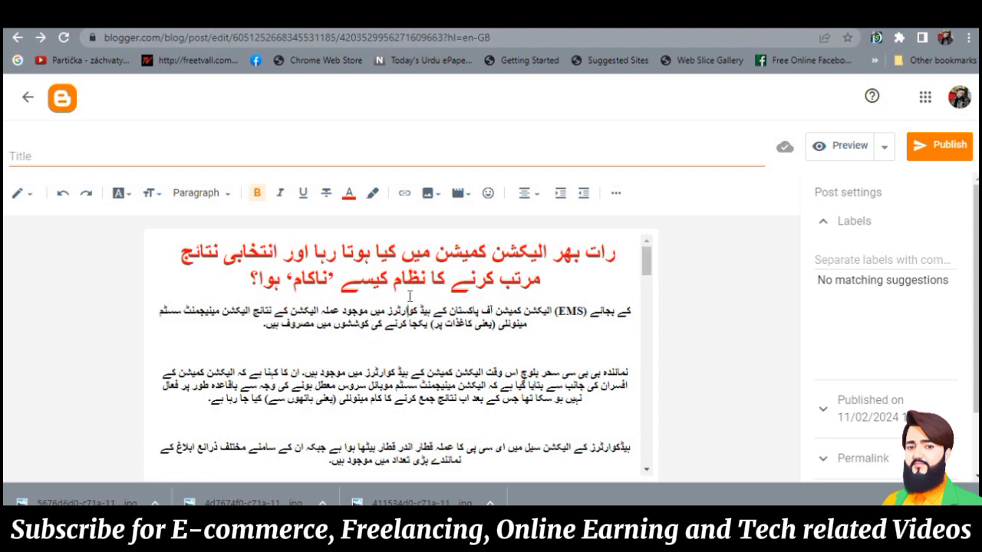
key(Return)
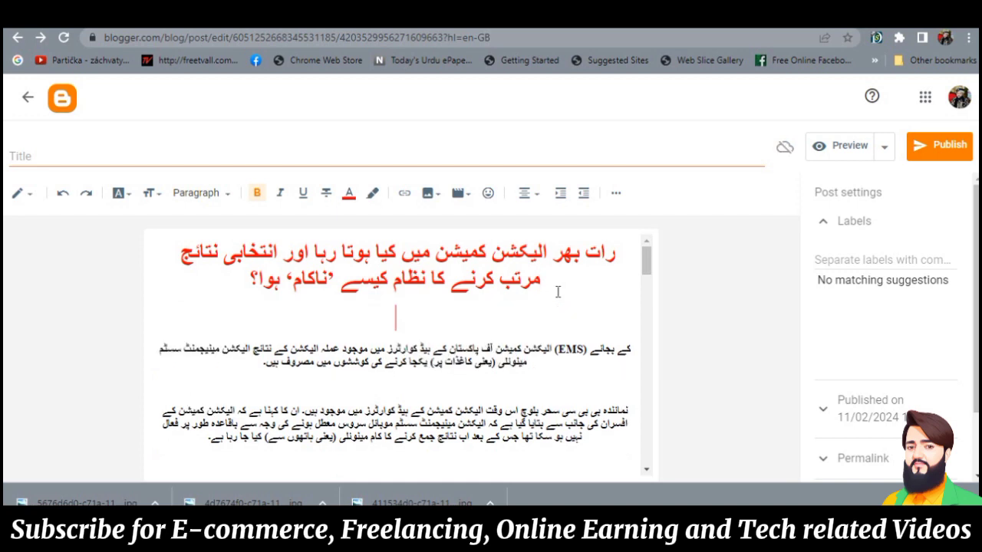
click(429, 194)
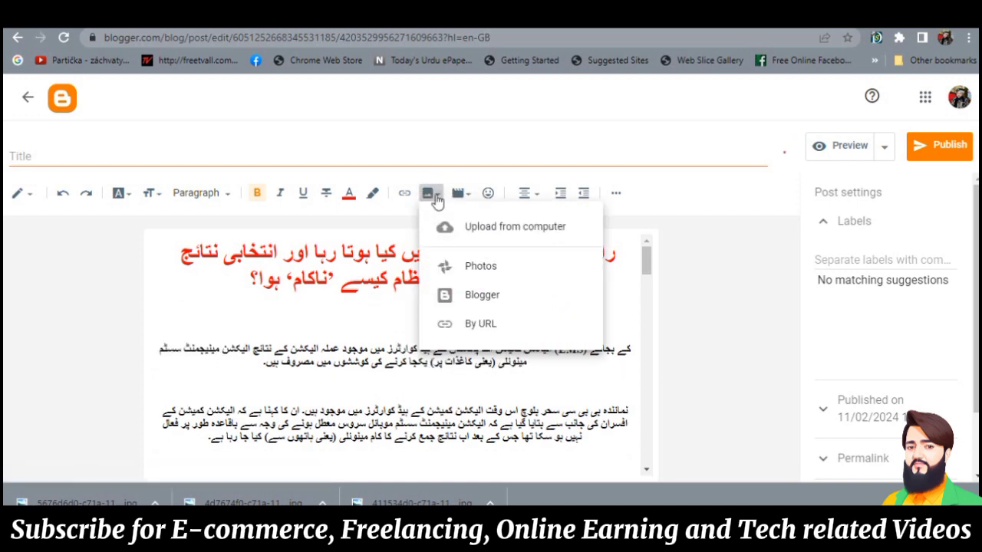
click(492, 228)
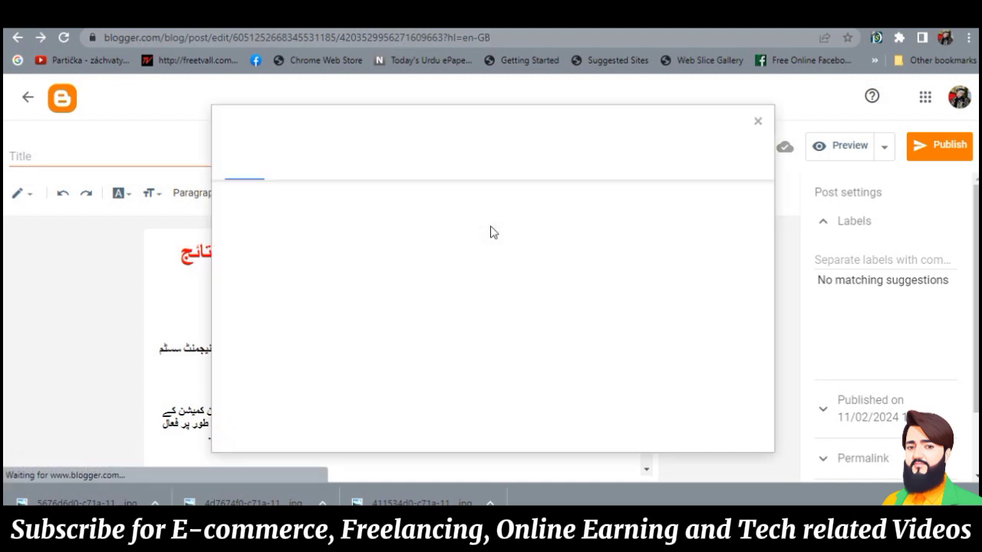
click(270, 202)
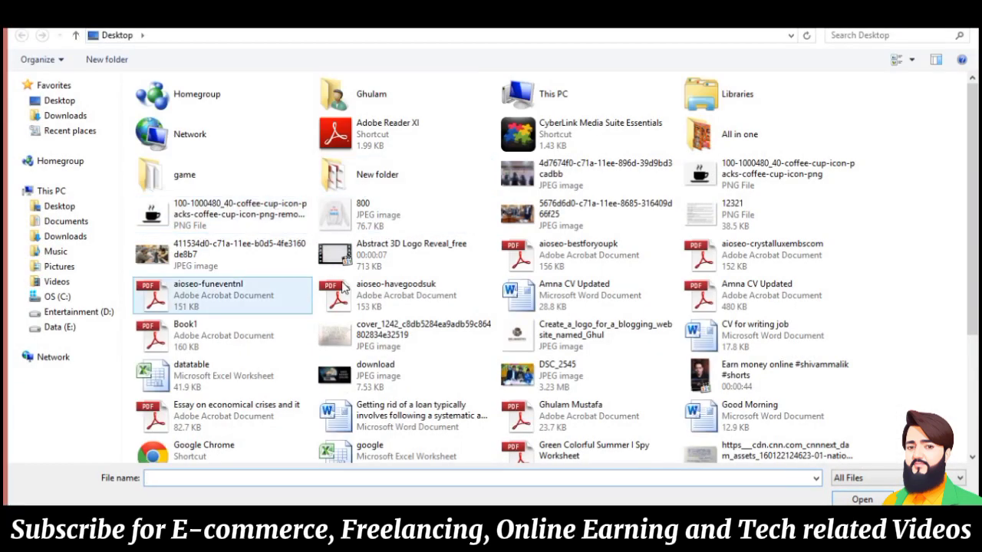
double_click(177, 249)
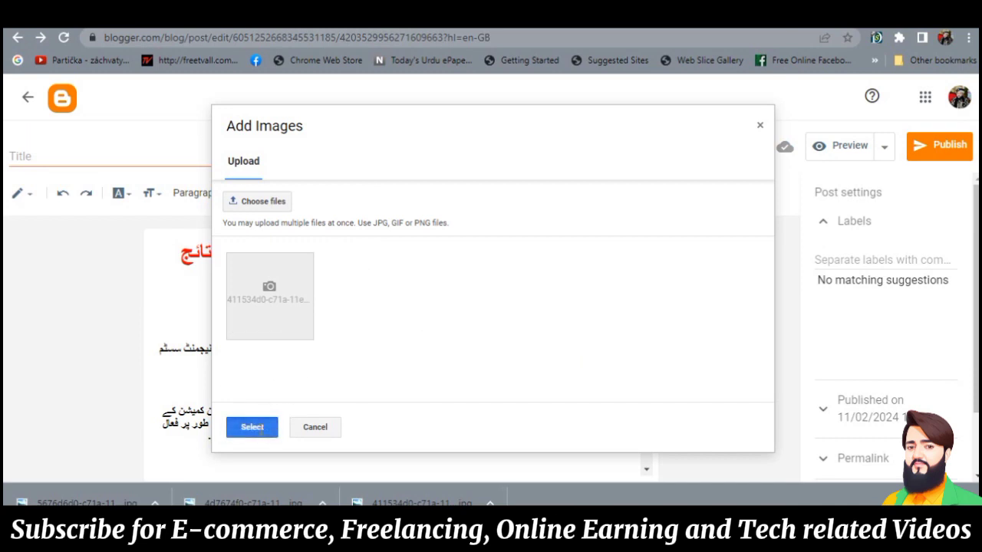
click(252, 427)
drag(508, 435, 579, 486)
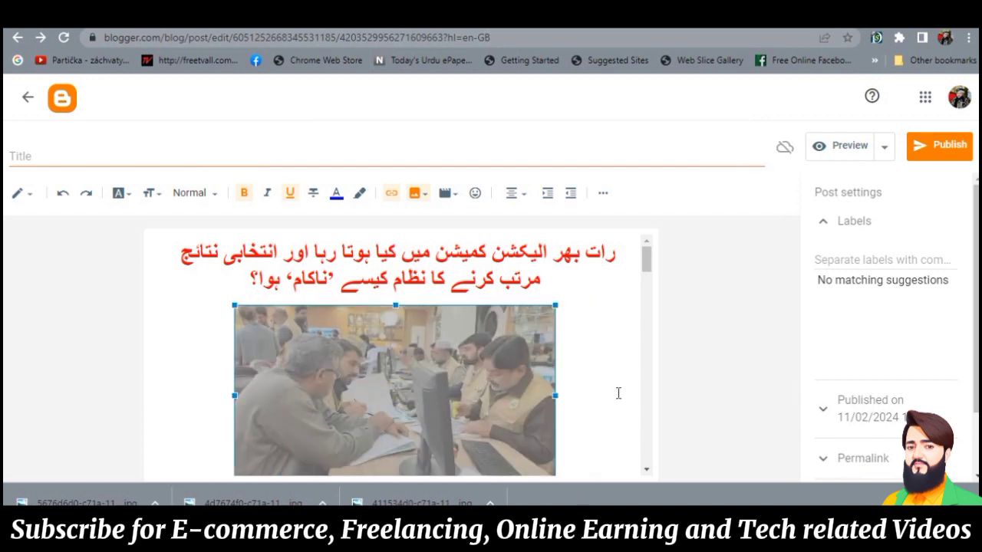
click(618, 393)
drag(647, 259, 646, 333)
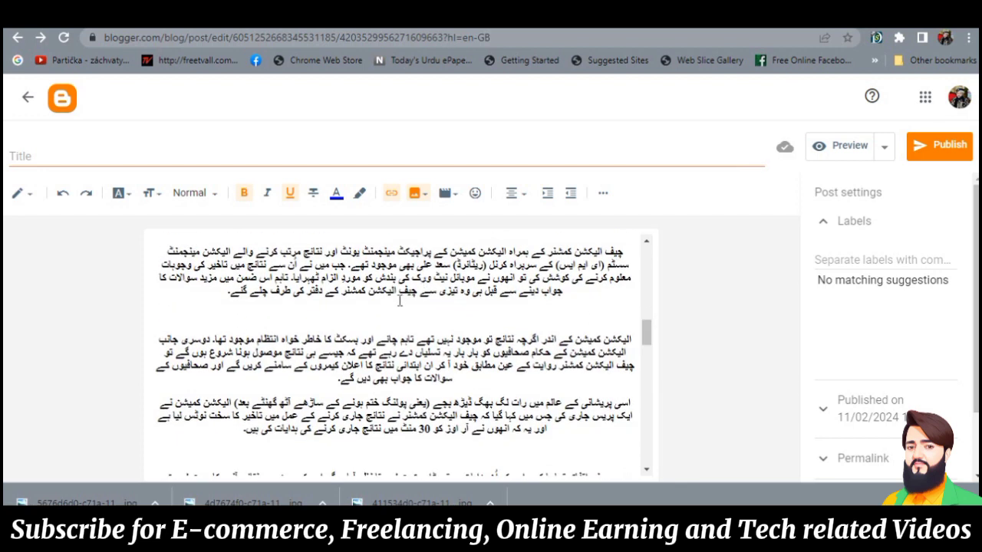
click(398, 317)
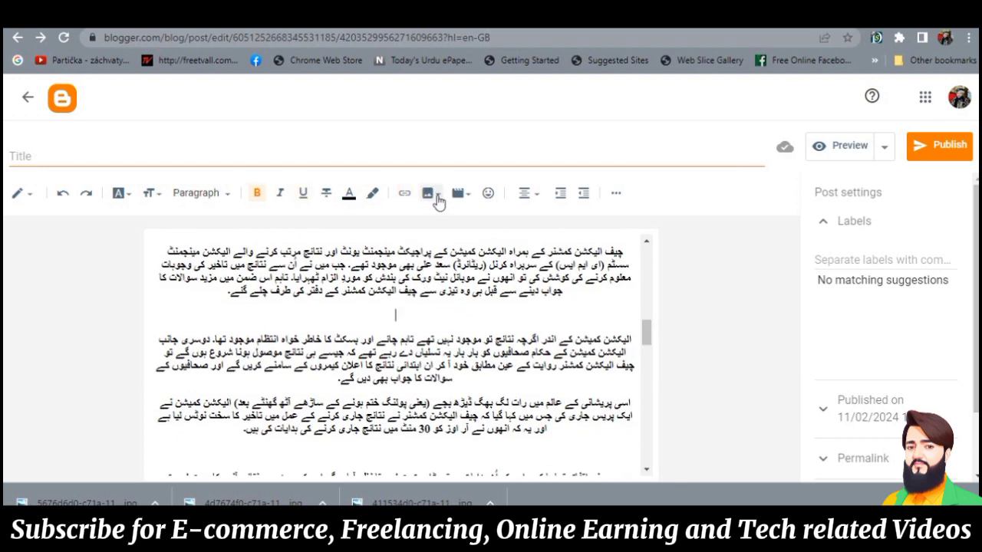
click(431, 194)
click(458, 233)
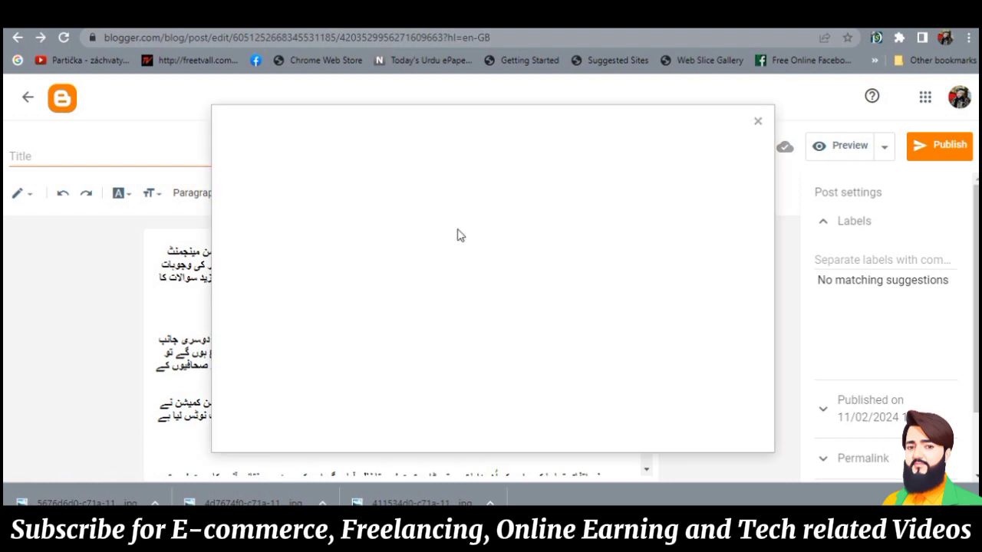
click(262, 204)
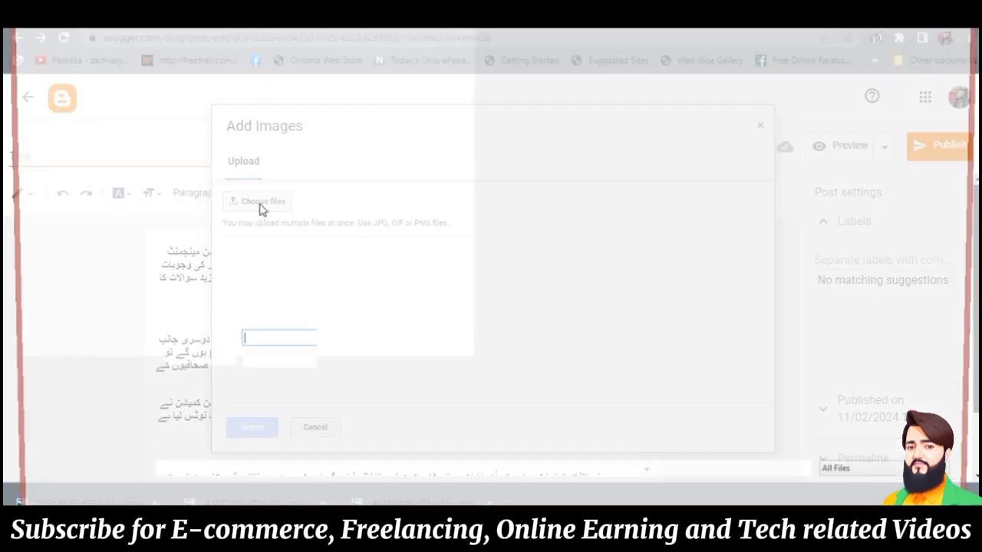
double_click(515, 218)
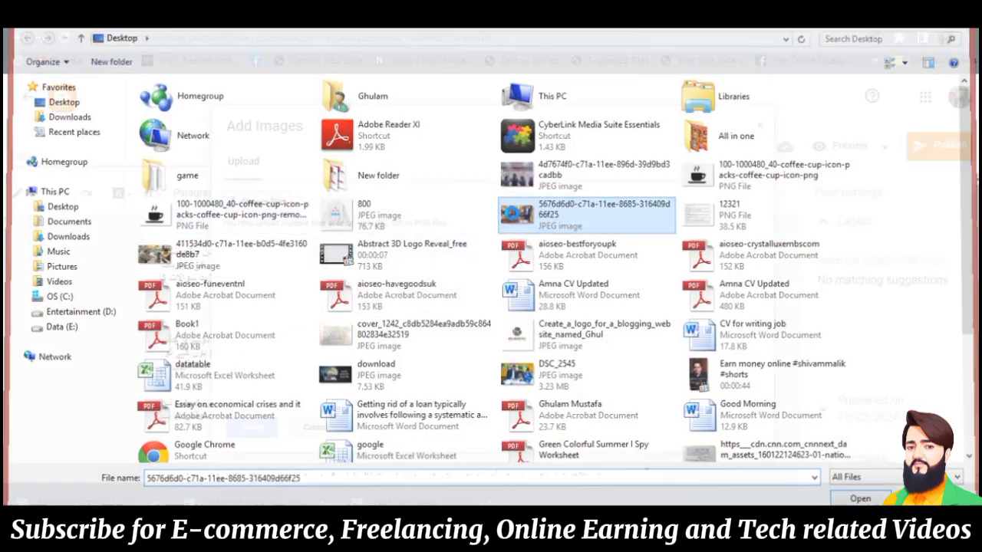